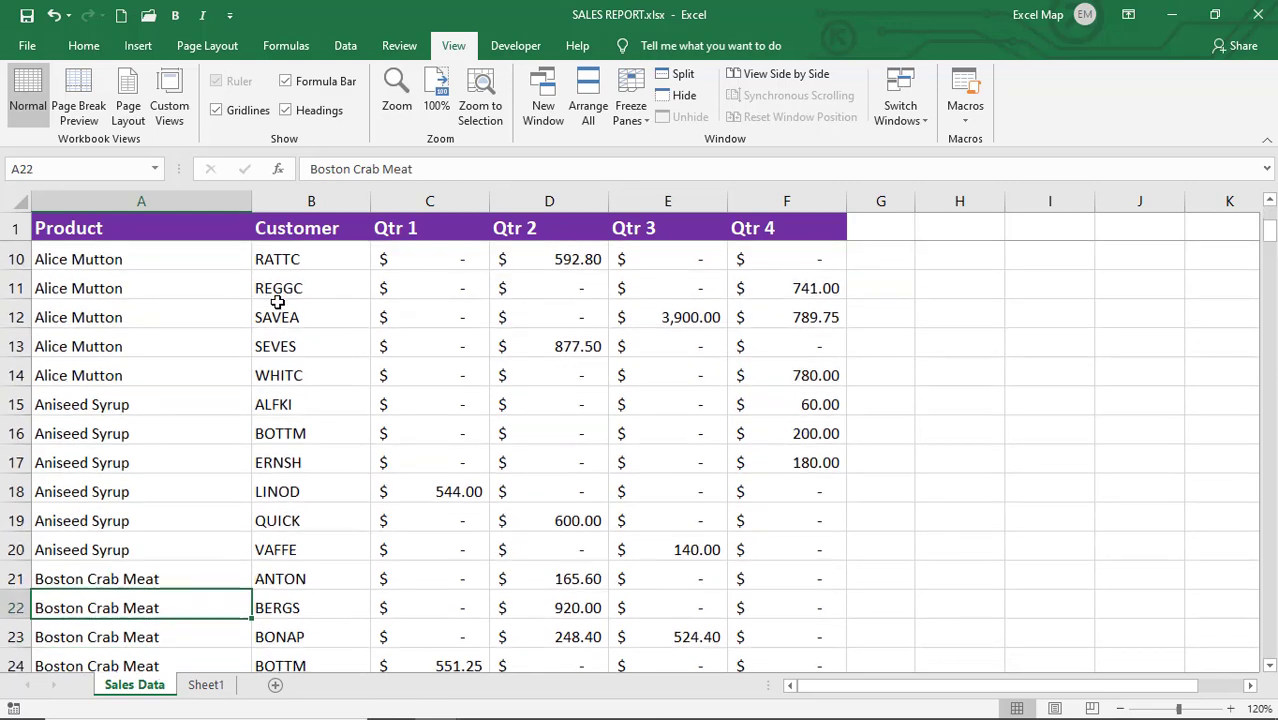
Freeze the first column of the Sales Data sheet
key("Down")
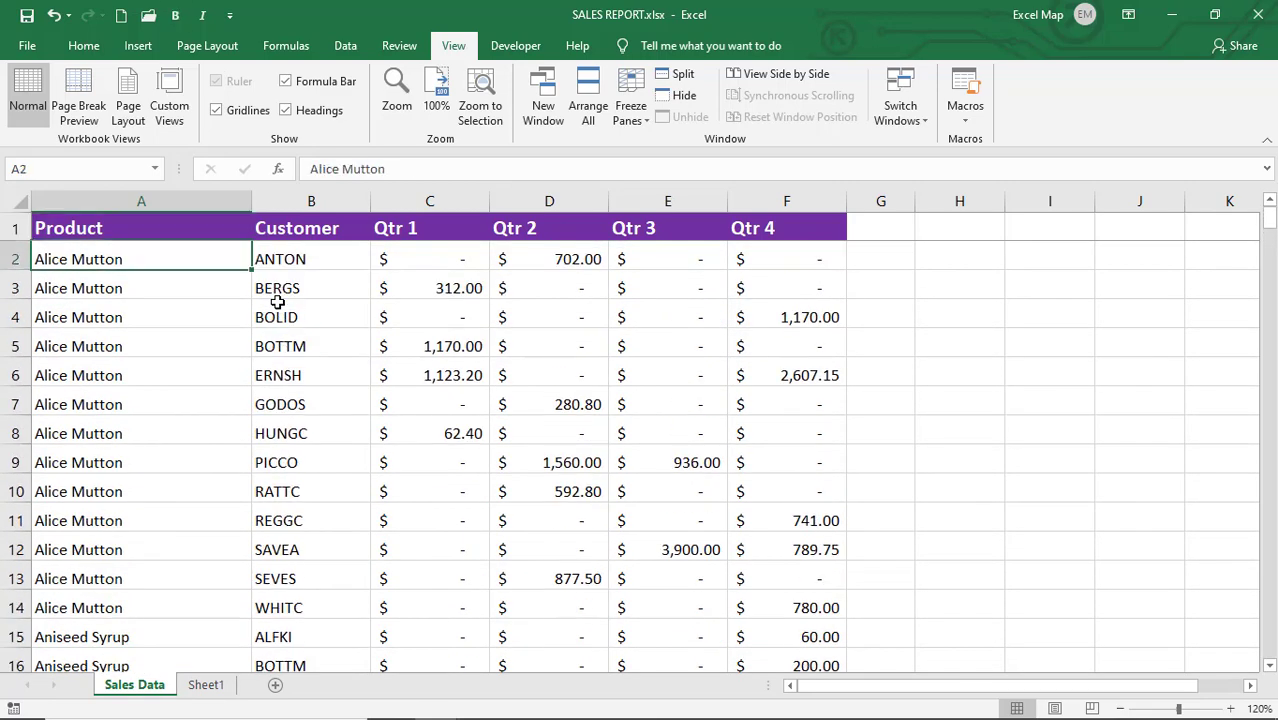
left_click(629, 112)
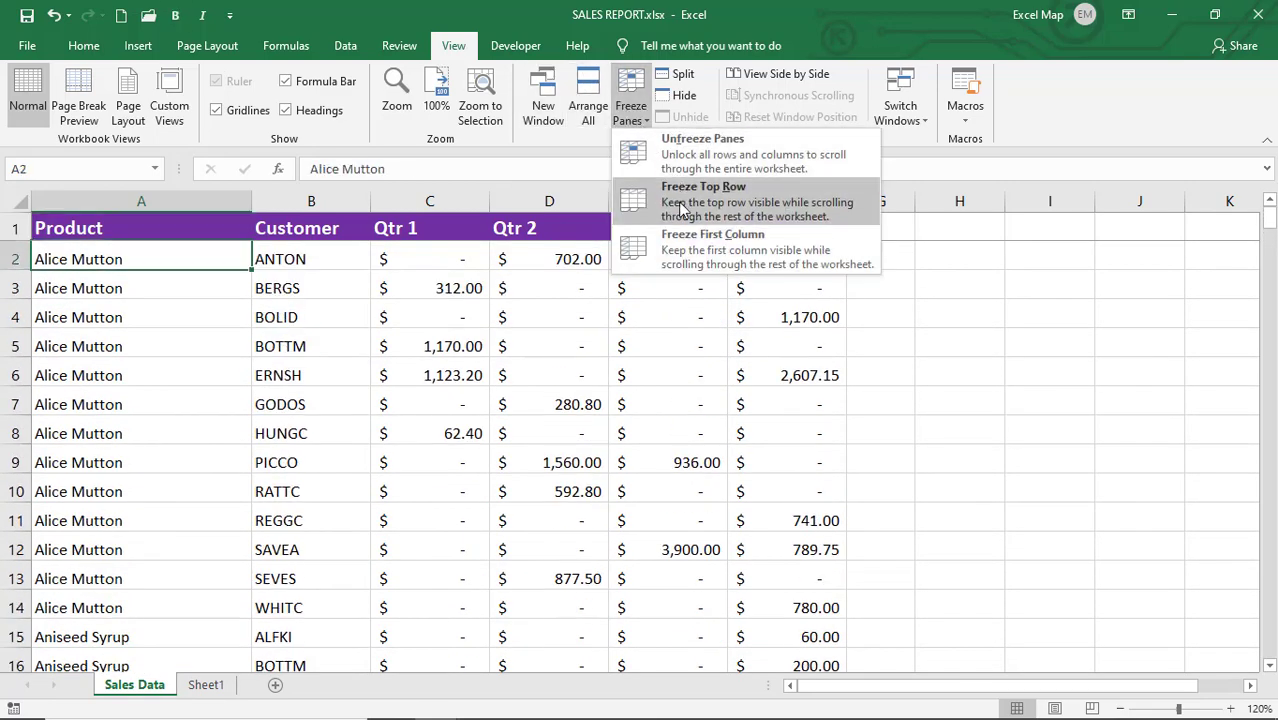
left_click(670, 245)
Move along row 2 to column O and back to column A to check whether the Product column stays in view
key("Right")
key("Right")
key("Right")
key("Right")
key("Right")
key("Right")
key("Right")
key("Right")
key("Right")
key("Right")
key("Right")
key("Right")
key("Right")
key("Right")
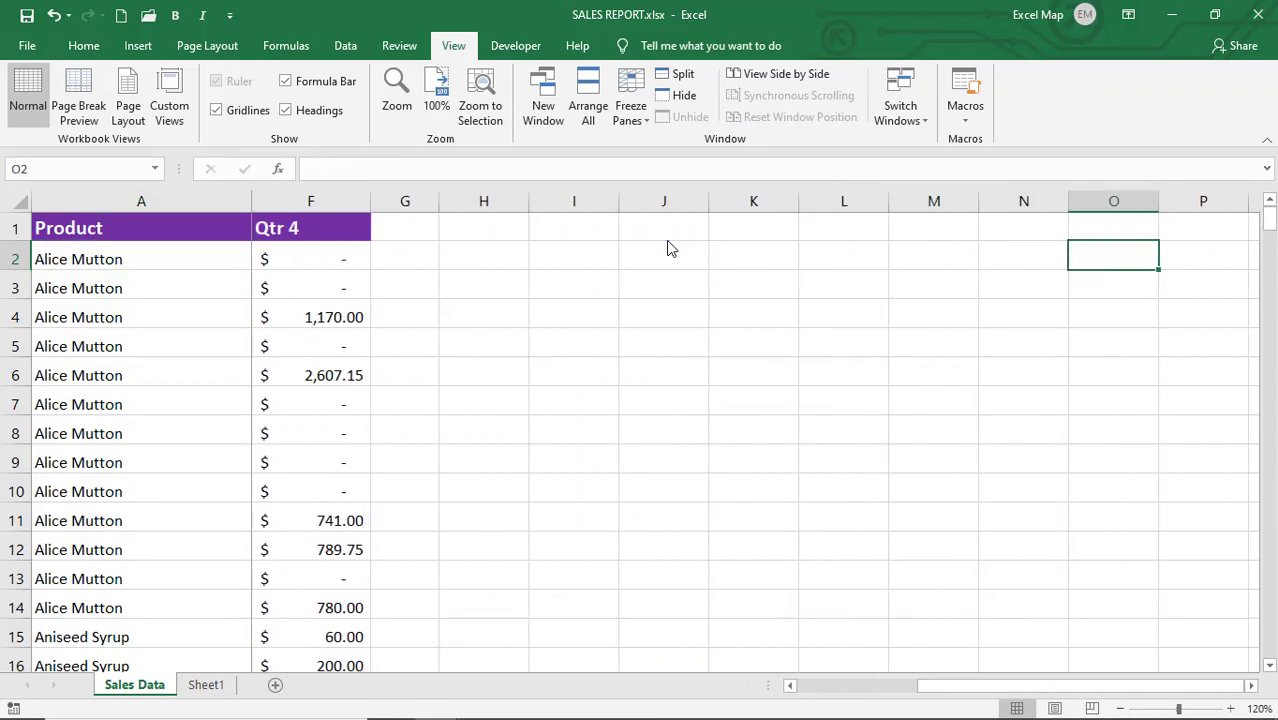
key("Home")
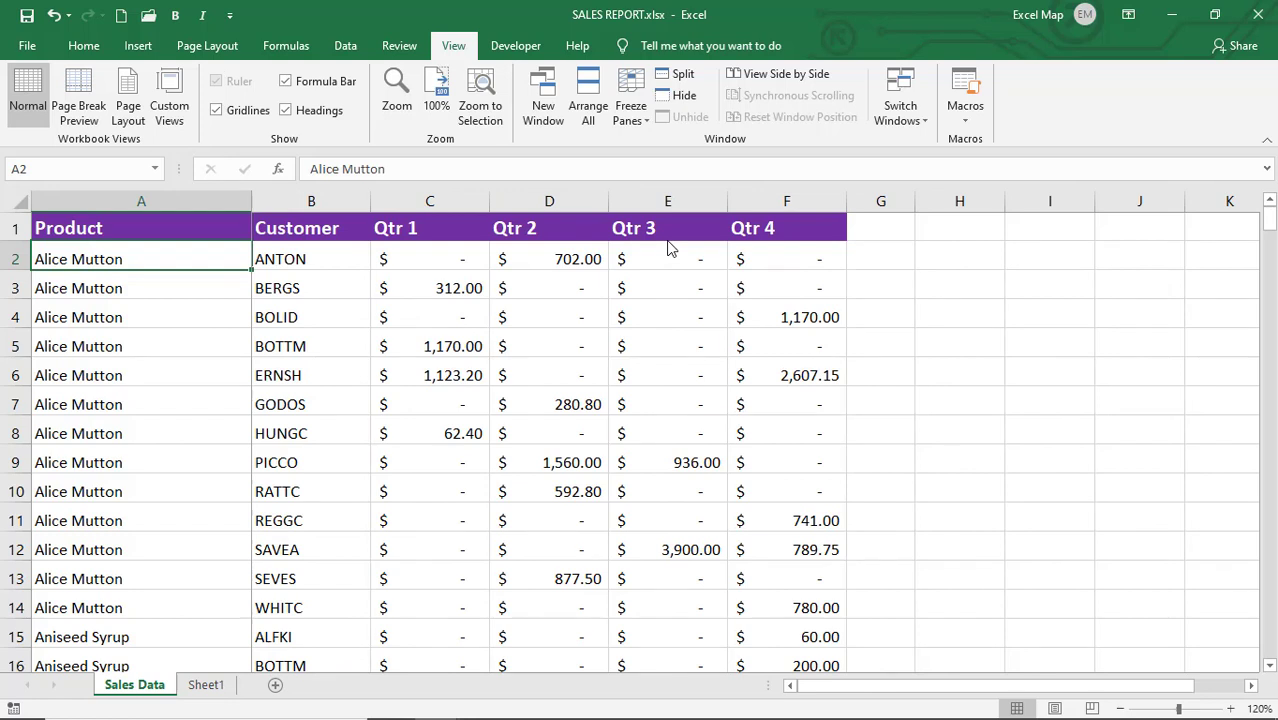
Move down column B to row 18 and back to B2 to check whether the header row stays in view
key("Right")
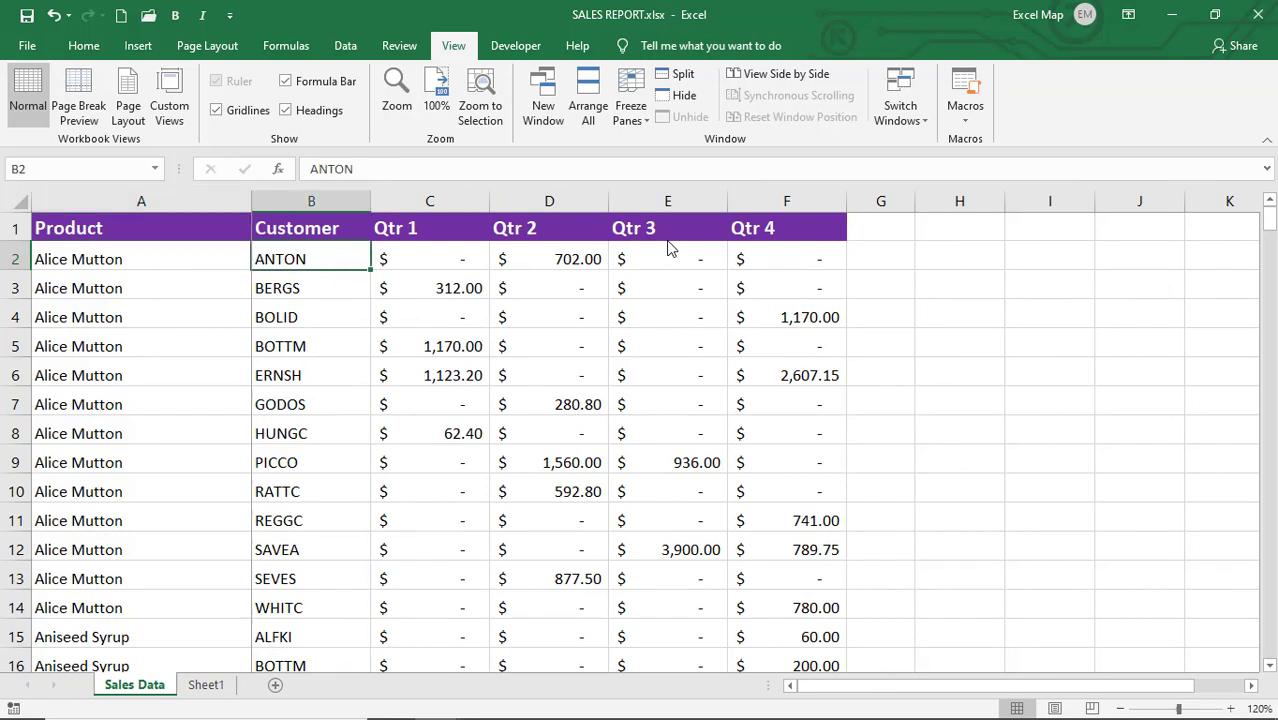
key("Down")
key("Down")
key("Down")
key("Down")
key("Down")
key("Down")
key("Down")
key("Down")
key("Down")
key("Down")
key("Down")
key("Down")
key("Down")
key("Down")
key("Down")
key("Down")
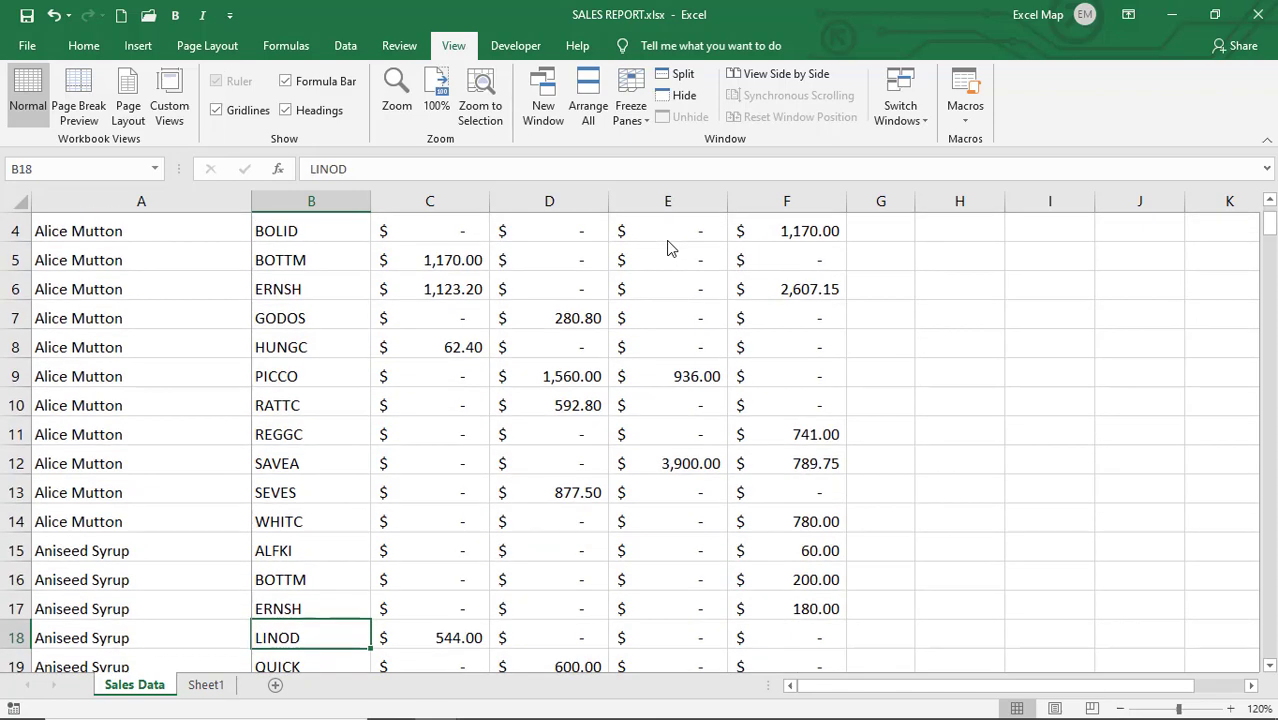
key("Up")
key("Up")
key("Up")
key("Up")
key("Up")
key("Up")
key("Up")
key("Up")
key("Up")
key("Up")
key("Up")
key("Up")
key("Up")
key("Up")
key("Up")
key("Up")
key("Up")
key("Down")
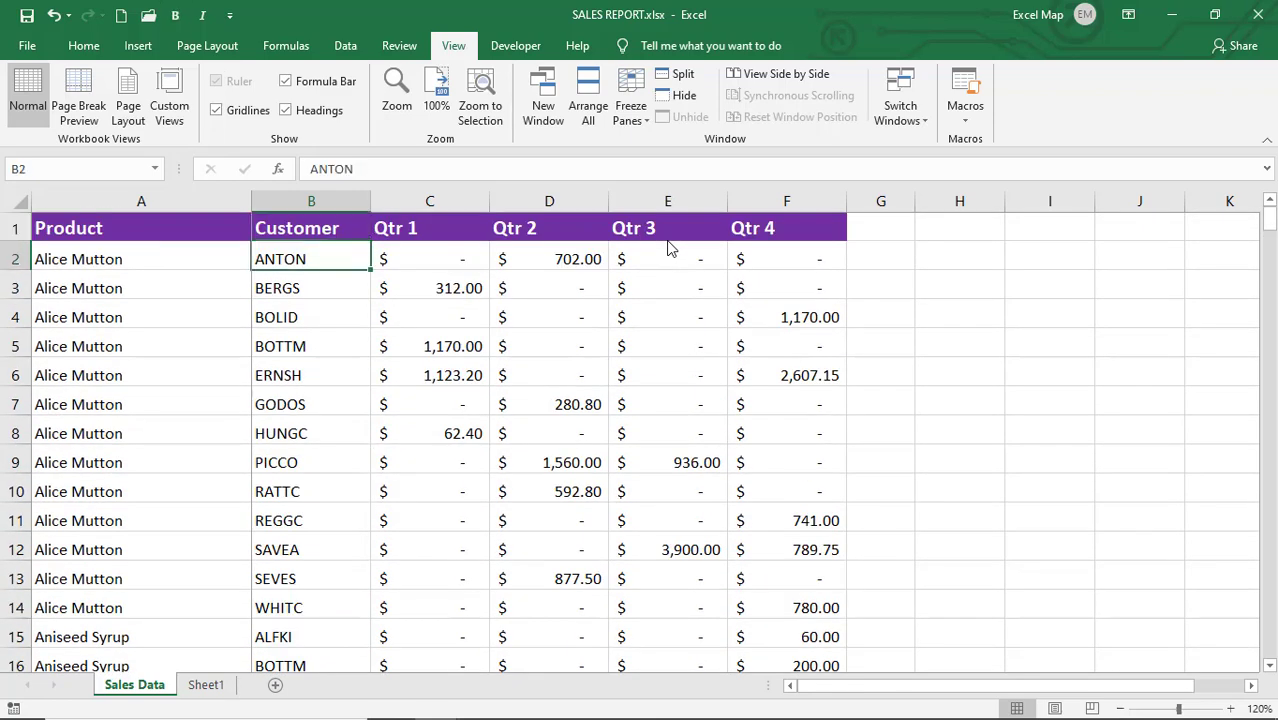
Unfreeze the first column and freeze panes at cell B2 to lock both row 1 and column A
left_click(640, 125)
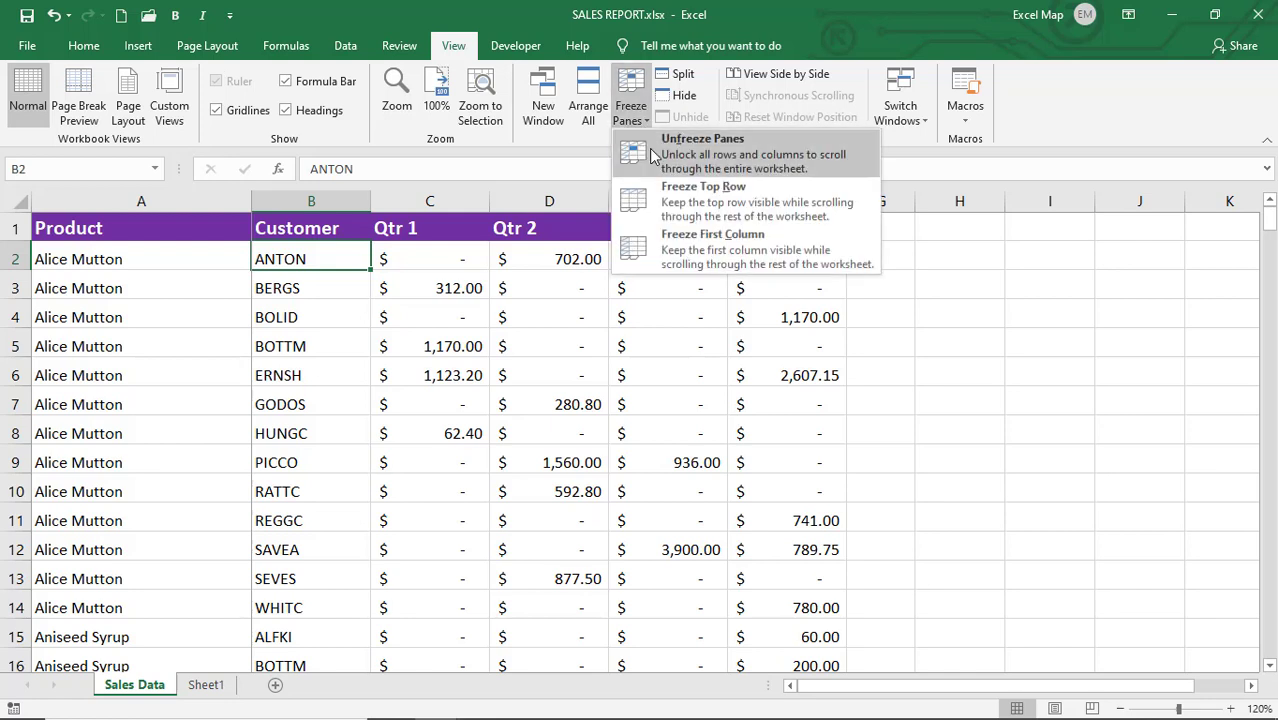
left_click(652, 155)
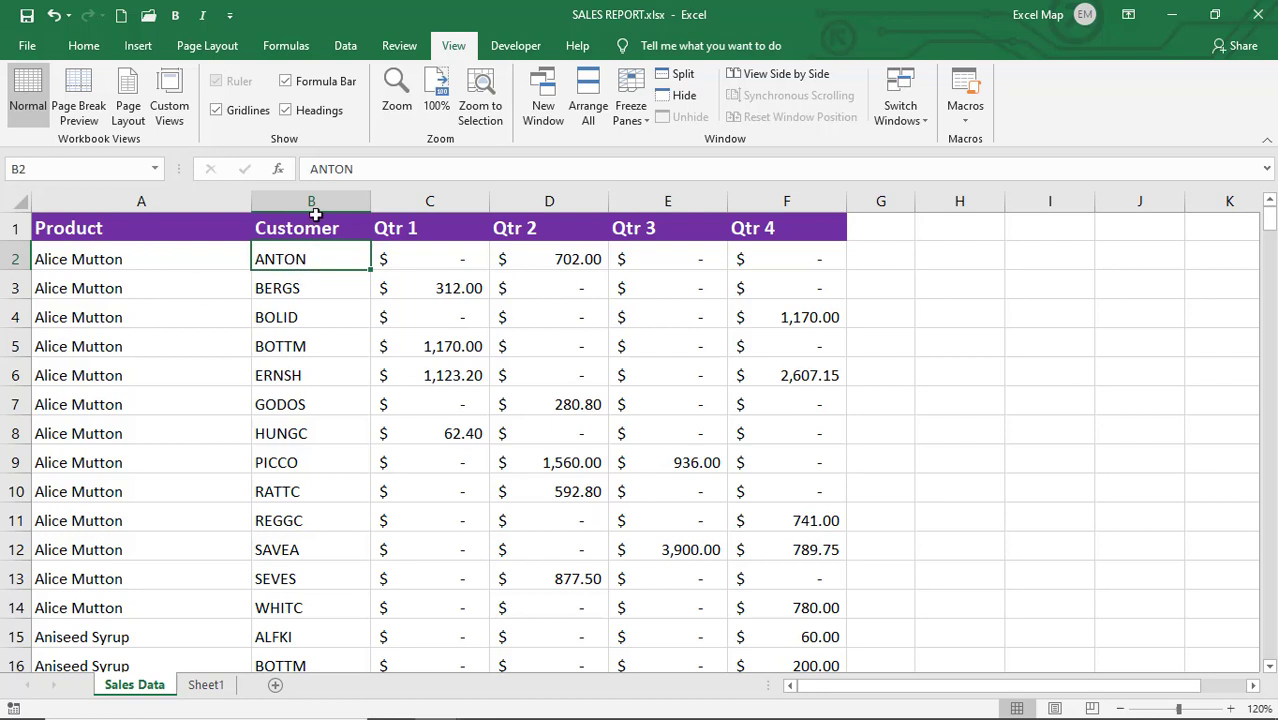
left_click(631, 108)
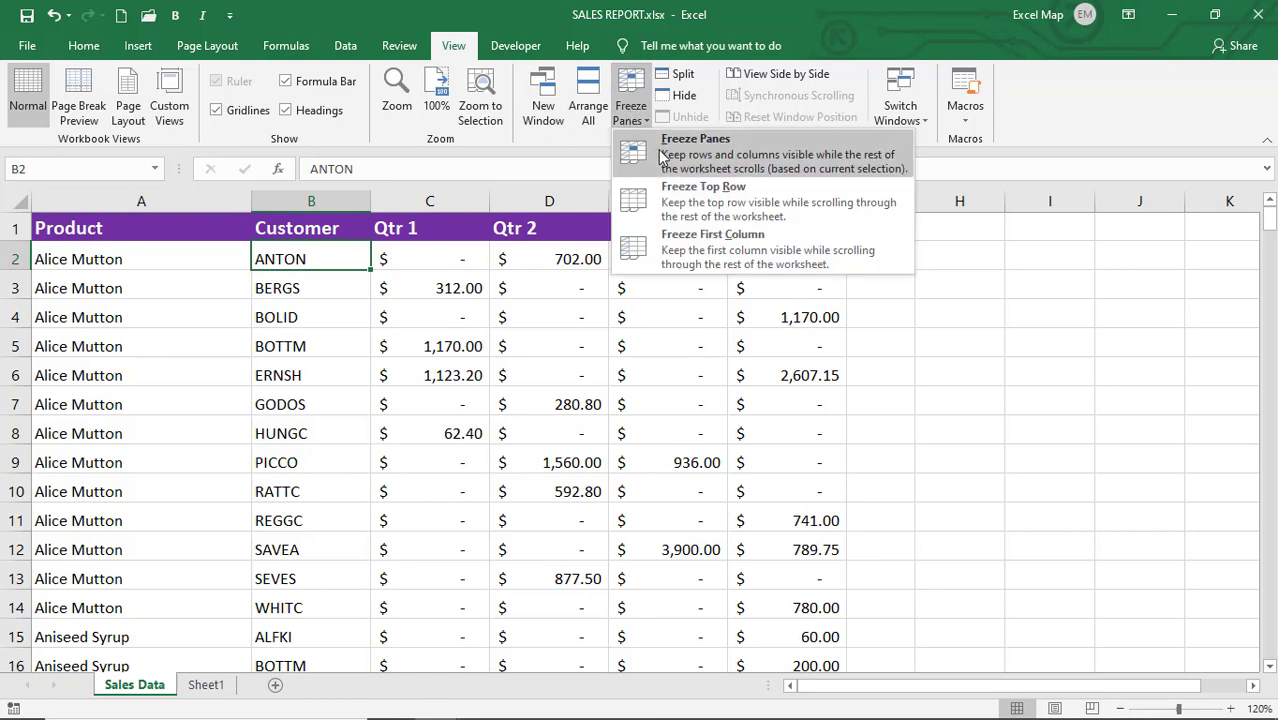
left_click(660, 155)
Move down column B past row 20 and back to row 2 to check the locked header row
key("Down")
key("Down")
key("Down")
key("Down")
key("Down")
key("Down")
key("Down")
key("Down")
key("Down")
key("Down")
key("Down")
key("Down")
key("Down")
key("Down")
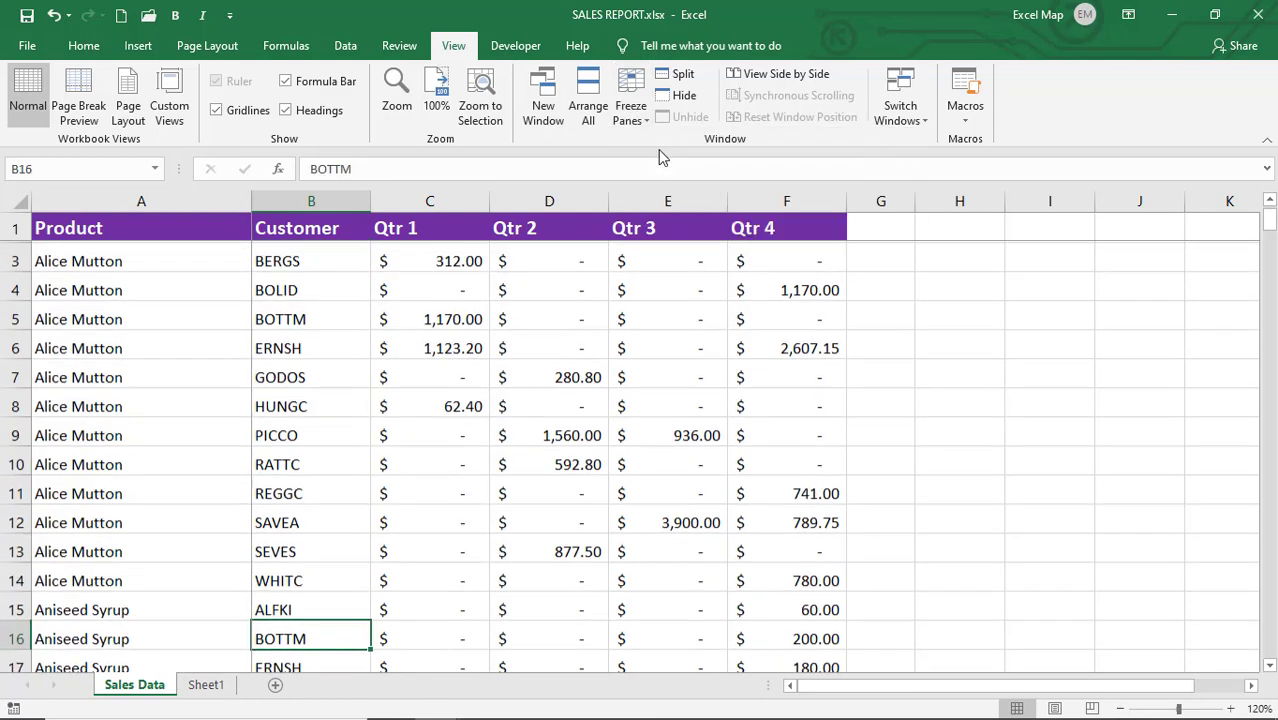
key("Down")
key("Down")
key("Down")
key("Down")
key("Down")
key("Down")
key("Up")
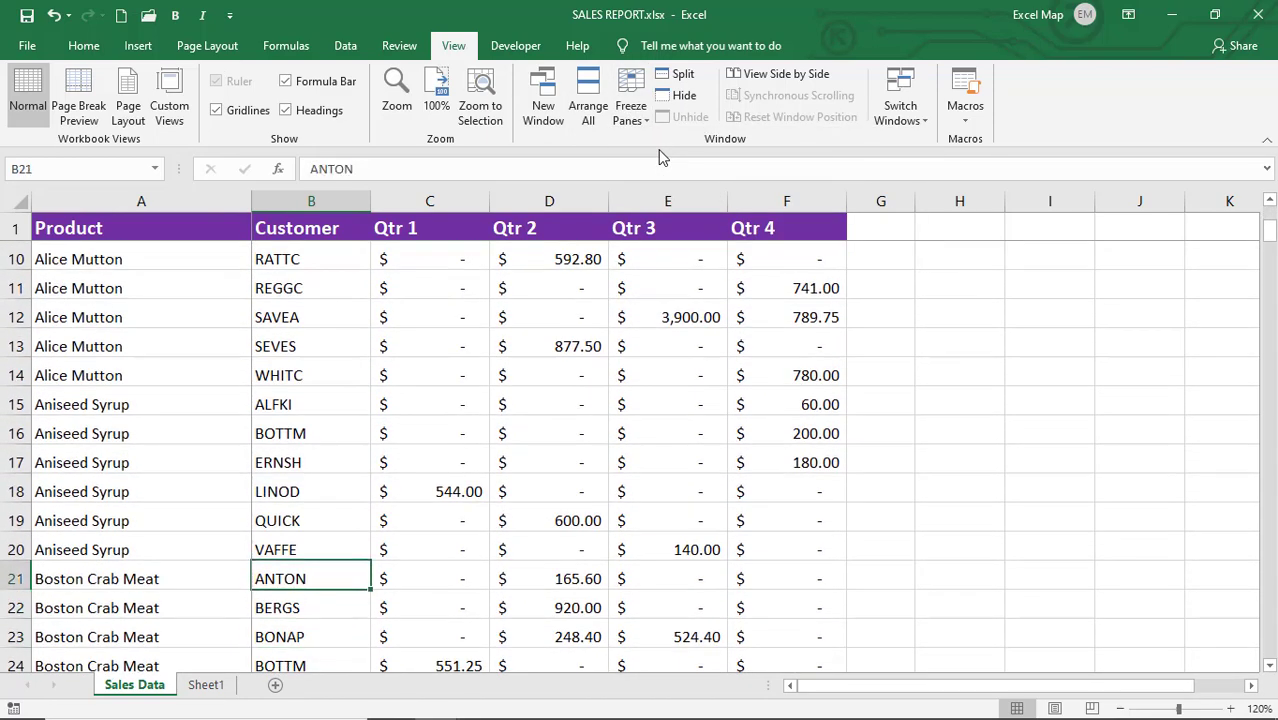
key("Up")
key("Up")
key("Up")
key("Up")
key("Up")
key("Up")
key("Up")
key("Up")
key("Up")
key("Up")
key("Up")
key("Up")
key("Up")
key("Up")
key("Up")
key("Up")
key("Up")
key("Up")
key("Up")
key("Up")
key("Down")
Move across row 2 beyond the Qtr 4 column and back to column B to check the locked Product column
key("Right")
key("Right")
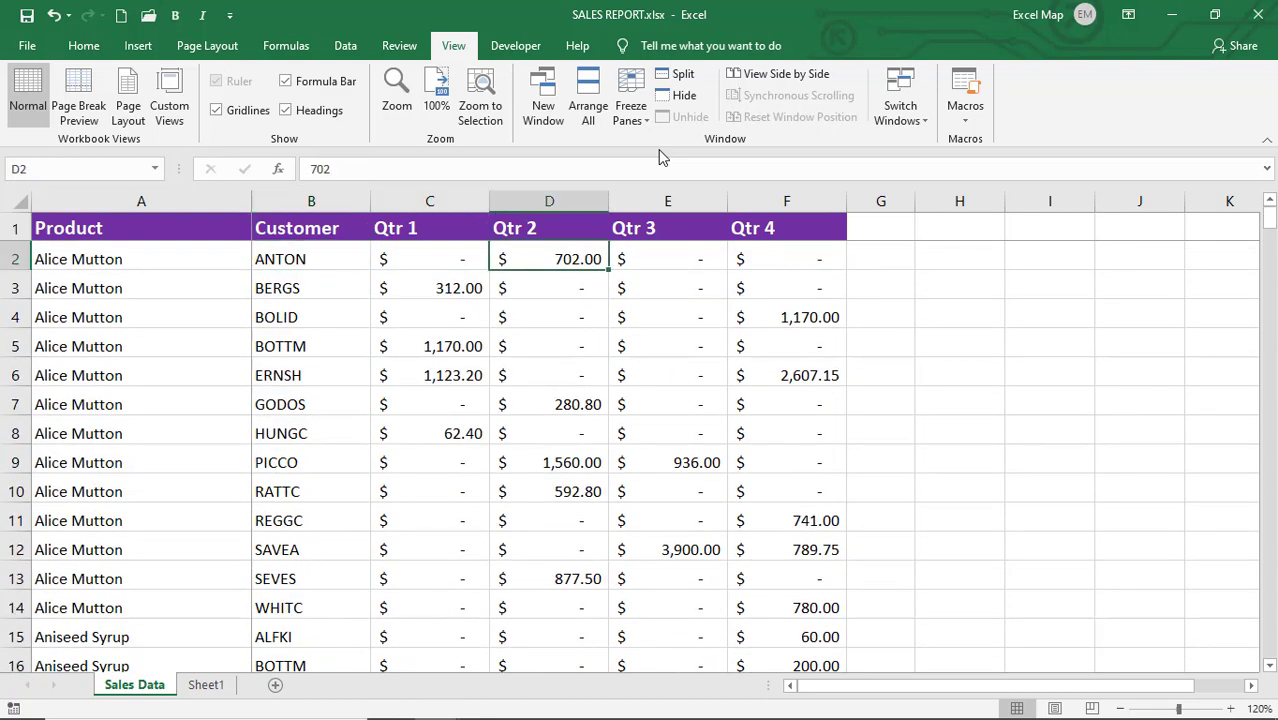
key("Right")
key("Right")
key("Right")
key("Right")
key("Right")
key("Right")
key("Right")
key("Right")
key("Right")
key("Right")
key("Left")
key("Home")
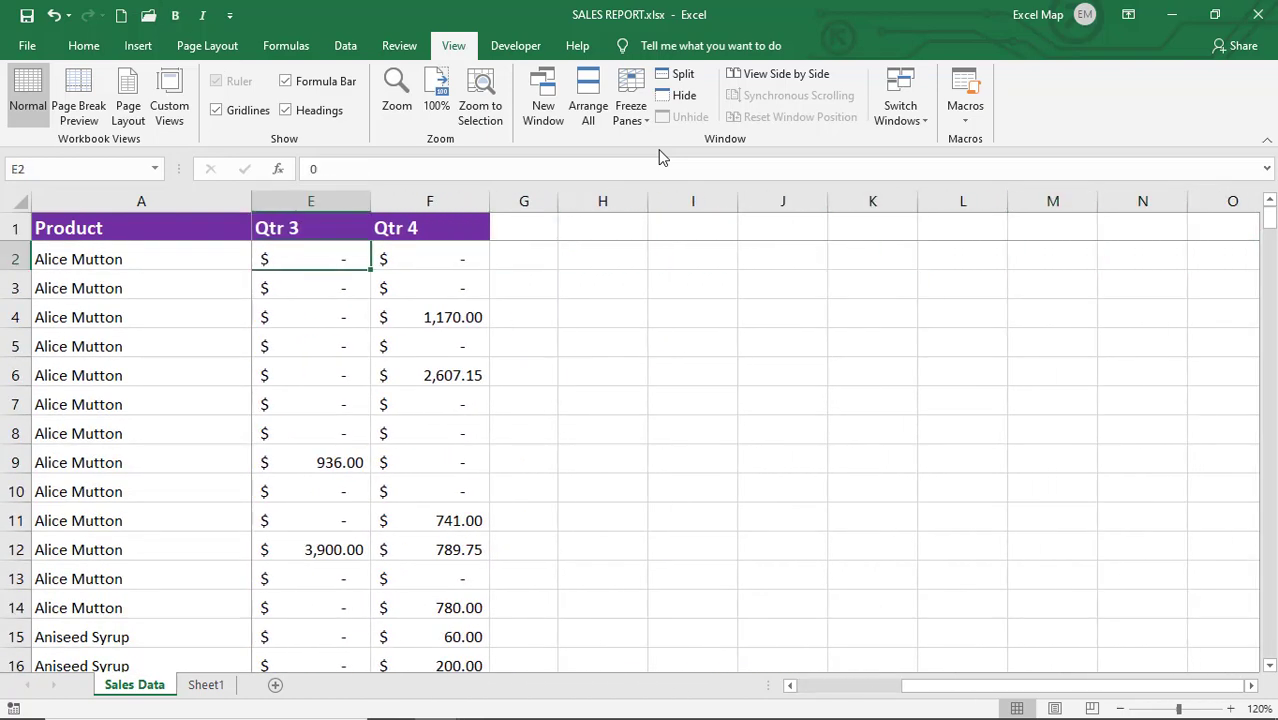
key("Home")
Unfreeze the panes on the Sales Data sheet
left_click(638, 118)
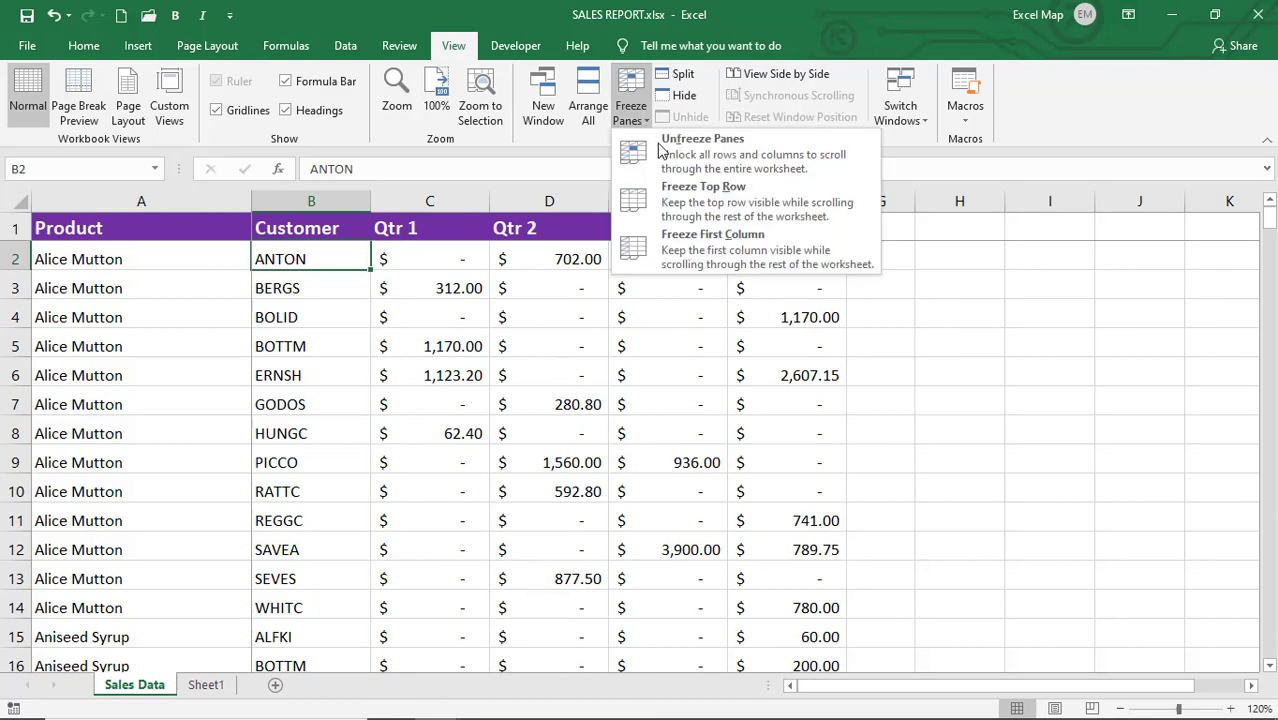
left_click(664, 152)
Move down column B beyond row 20 and back to B2 to check how the header scrolls without frozen panes
key("Down")
key("Down")
key("Down")
key("Down")
key("Down")
key("Down")
key("Down")
key("Down")
key("Down")
key("Down")
key("Down")
key("Down")
key("Down")
key("Down")
key("Down")
key("Down")
key("Down")
key("Down")
key("Down")
key("Down")
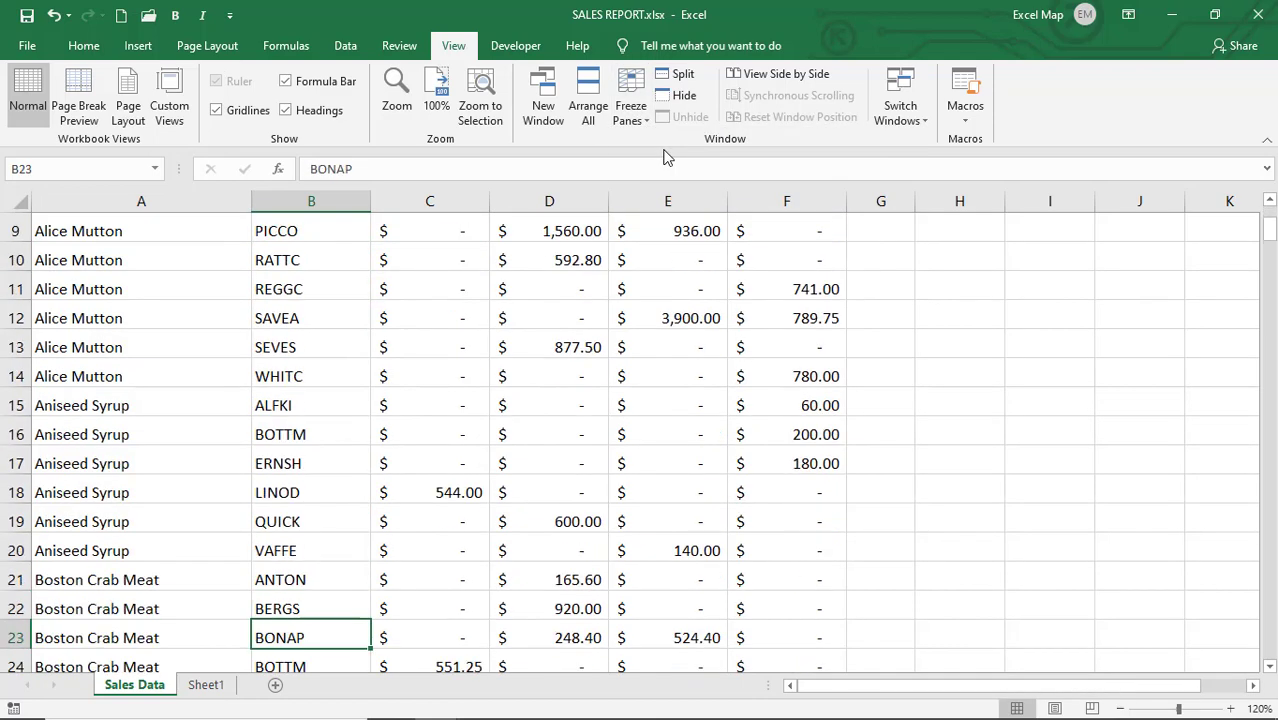
key("Up")
key("Up")
key("Up")
key("Up")
key("Up")
key("Up")
key("Up")
key("Up")
key("Up")
key("Up")
key("Up")
key("Up")
key("Up")
key("Up")
key("Up")
key("Up")
key("Up")
key("Up")
key("Up")
key("Up")
key("Down")
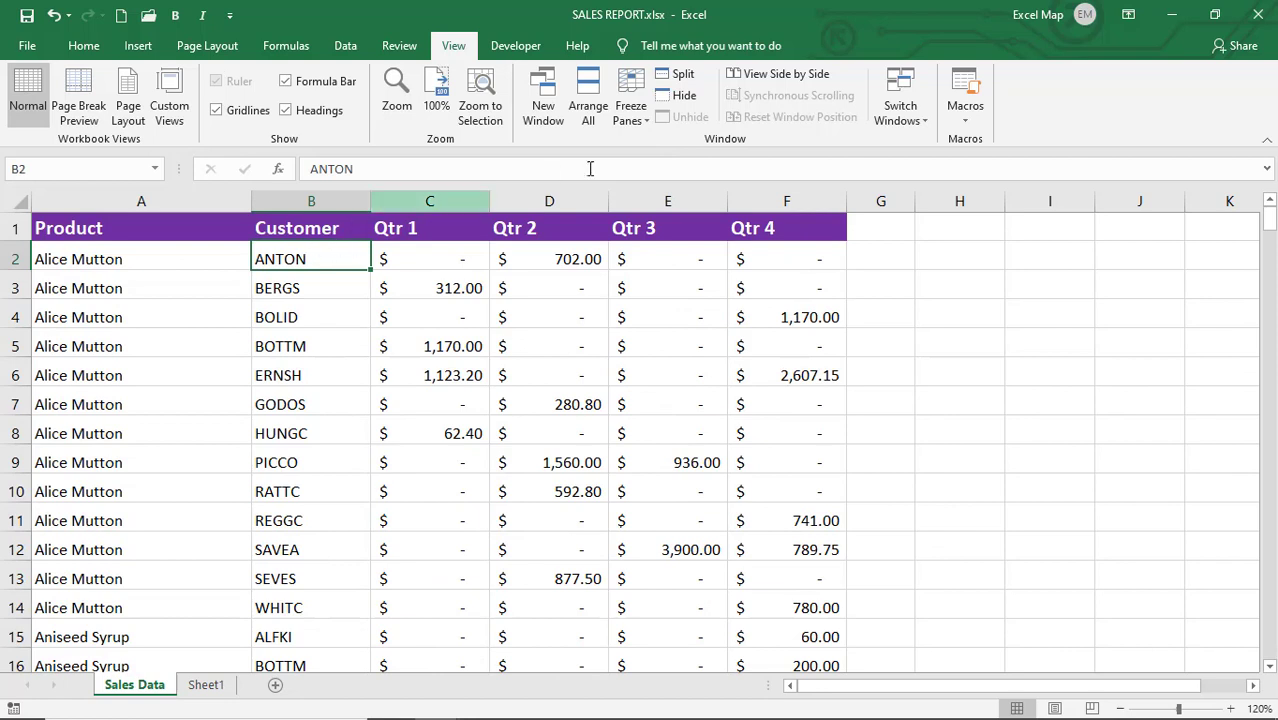
Freeze panes at cell B2 again so that row 1 and column A are locked
left_click(631, 105)
left_click(660, 155)
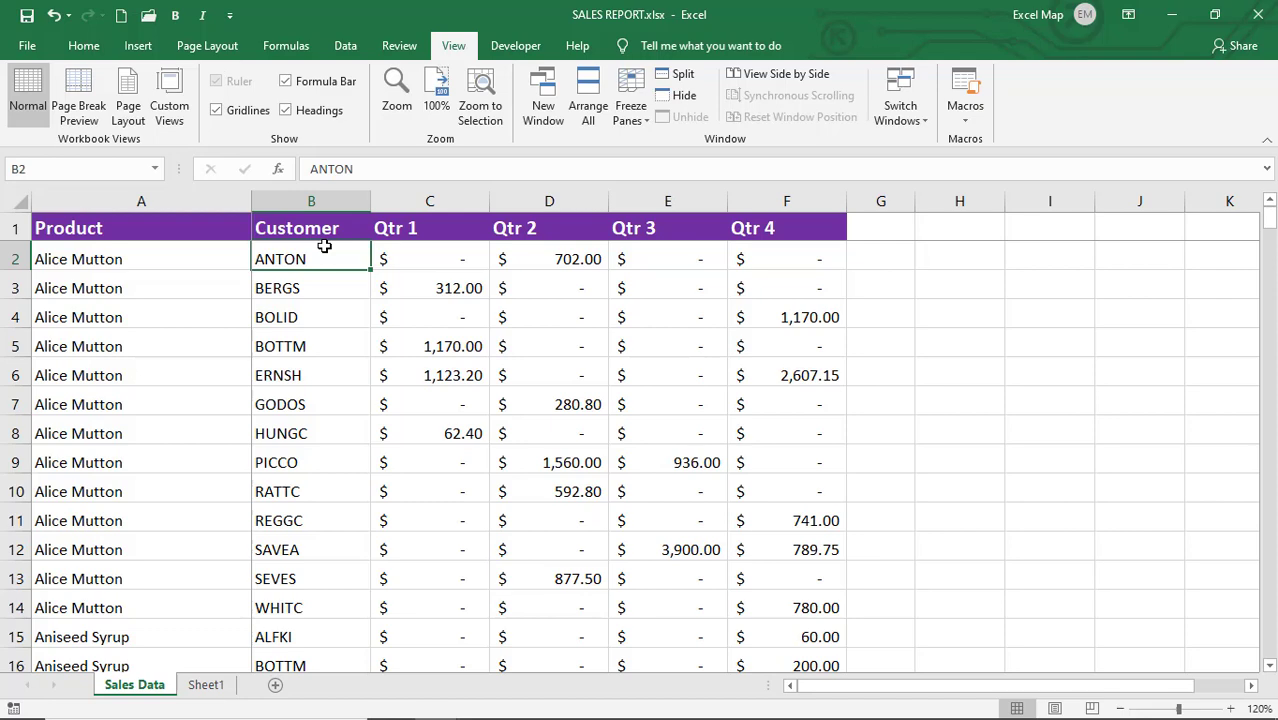
Unfreeze the panes that lock row 1 and column A on the Sales Data sheet
left_click(632, 118)
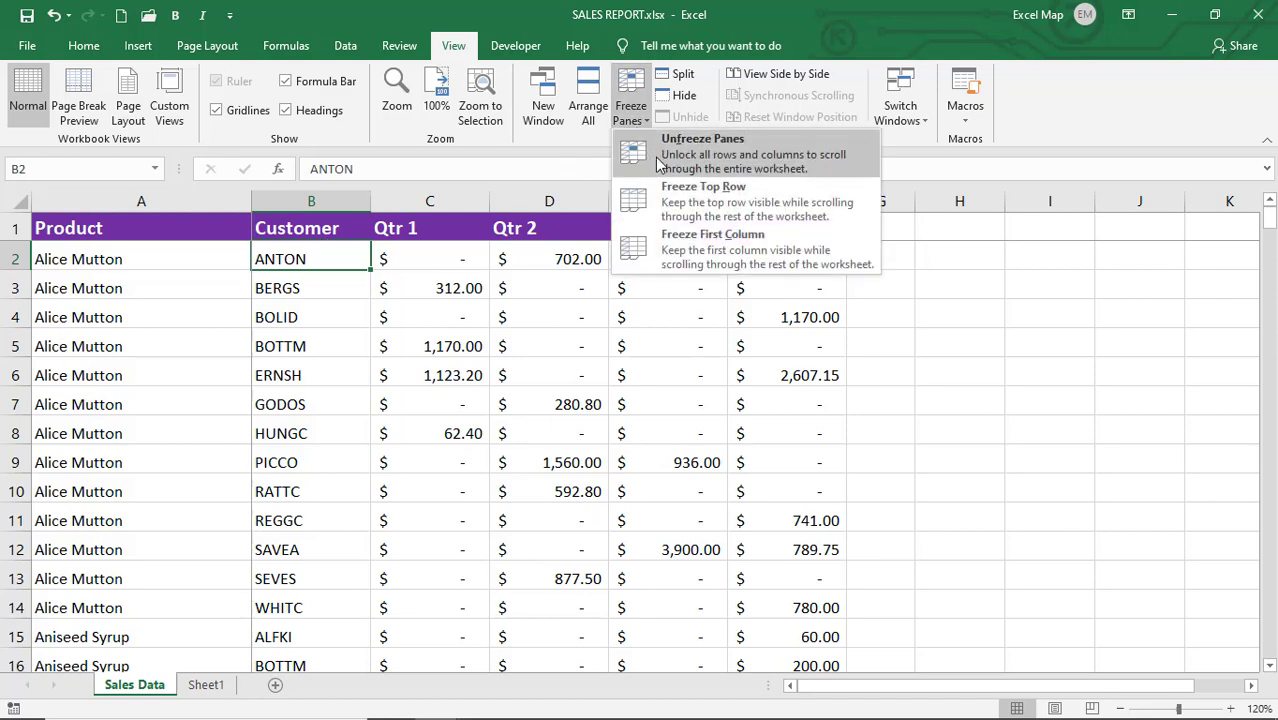
left_click(658, 163)
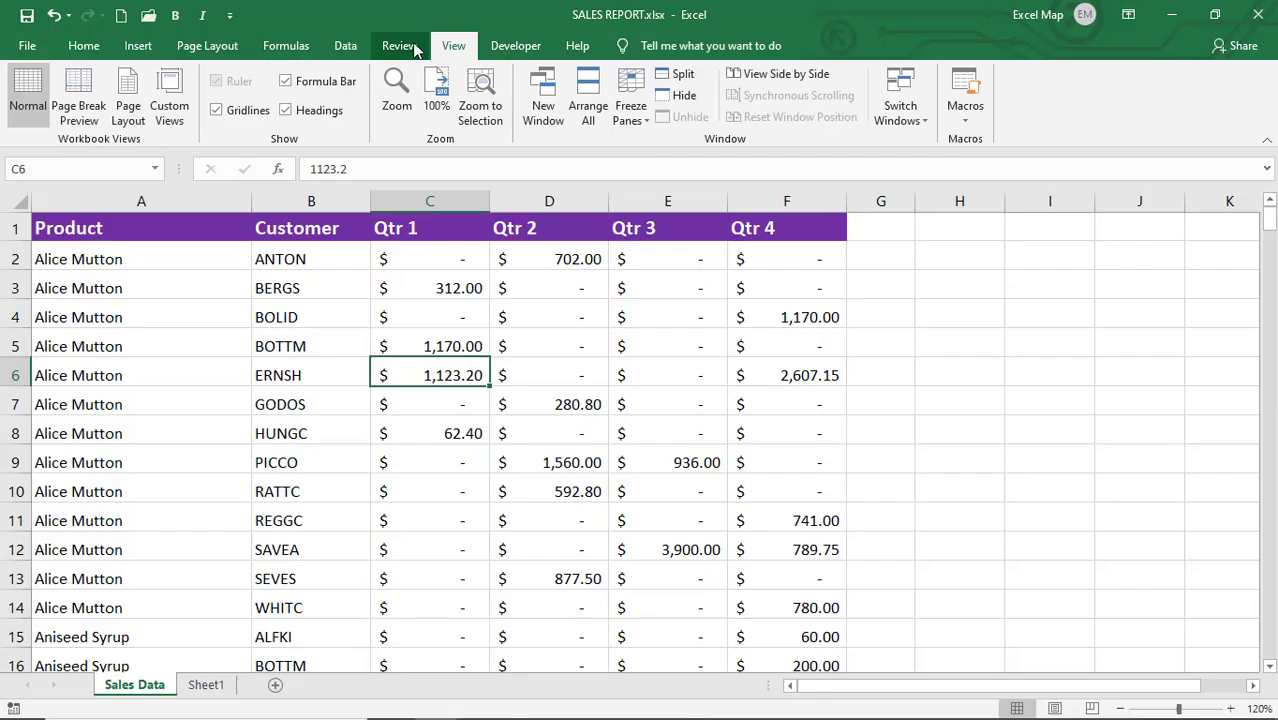
Protect the Sales Data sheet with a password, entering and confirming the password while keeping the default user permissions
left_click(400, 45)
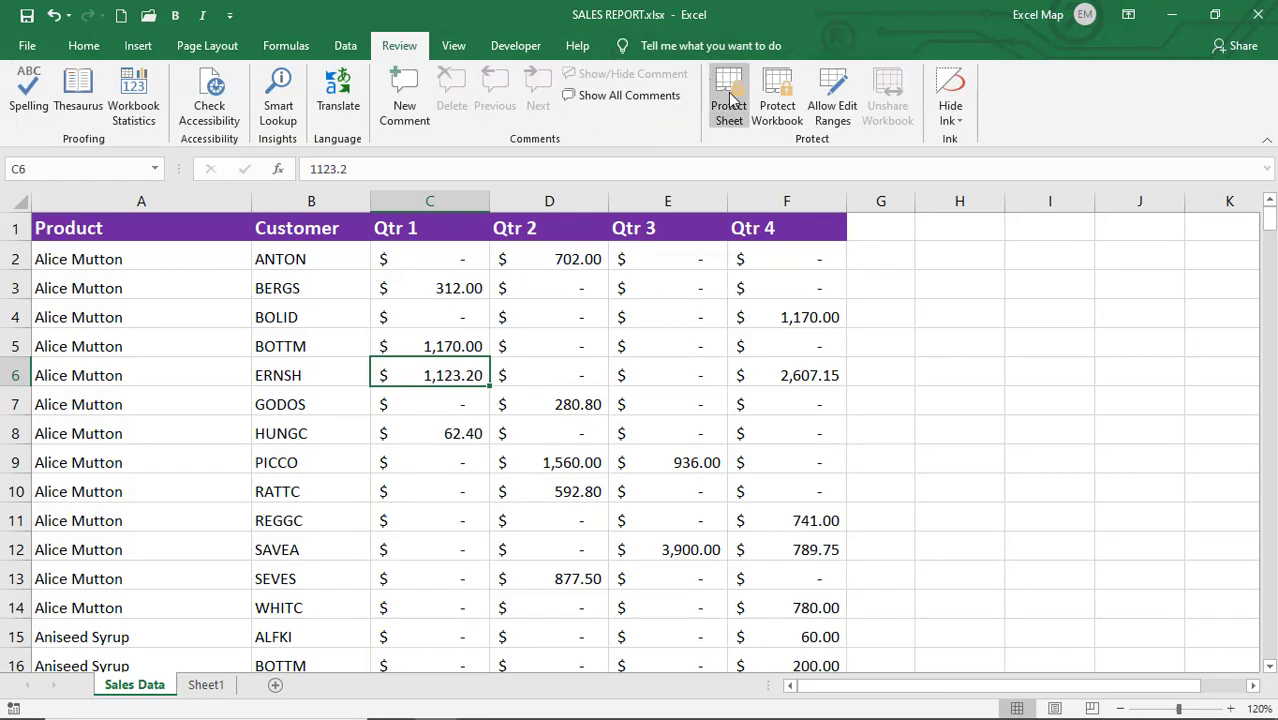
left_click(729, 98)
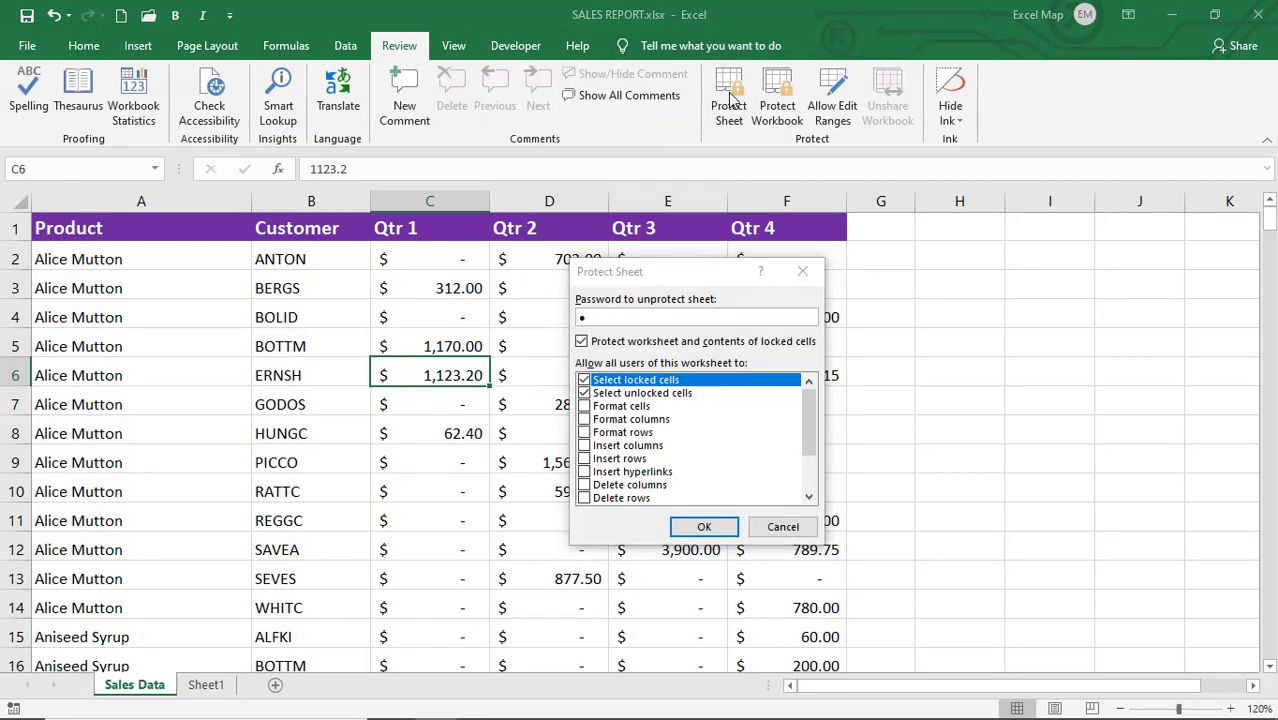
key("Return")
type("1")
key("Return")
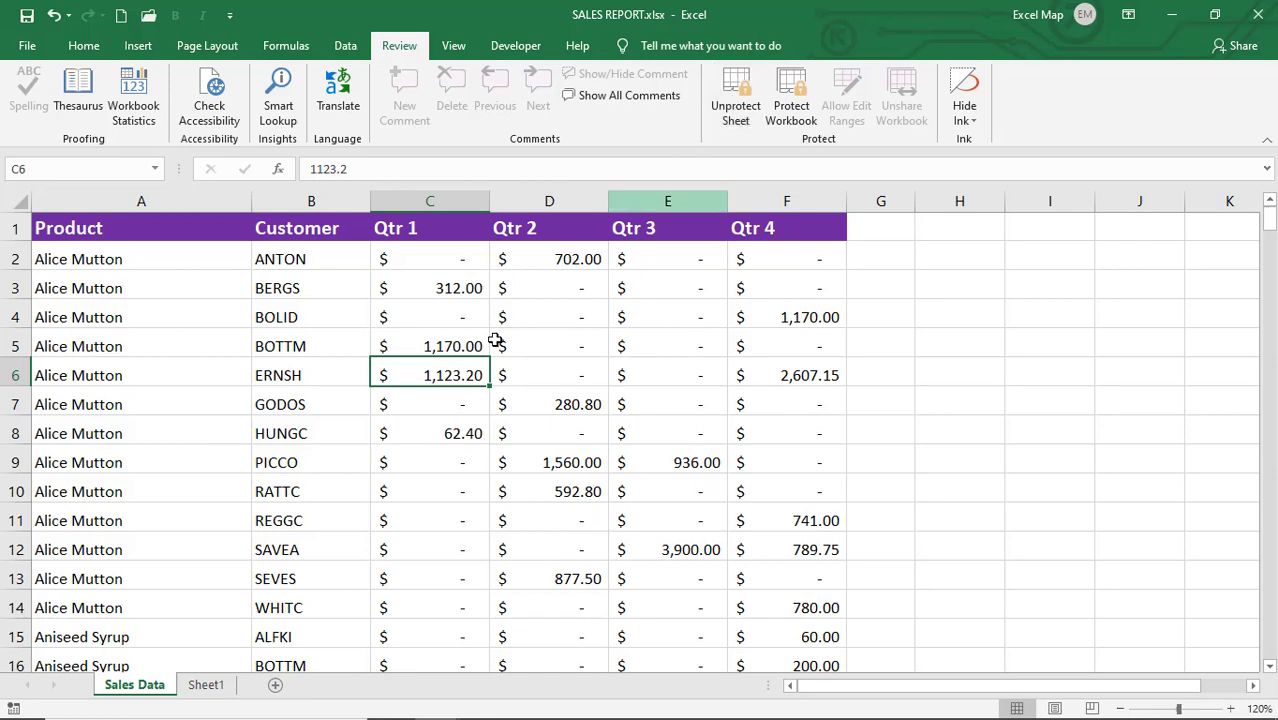
Test the sheet protection by trying to edit cell C4 in the Qtr 1 column
left_click(450, 319)
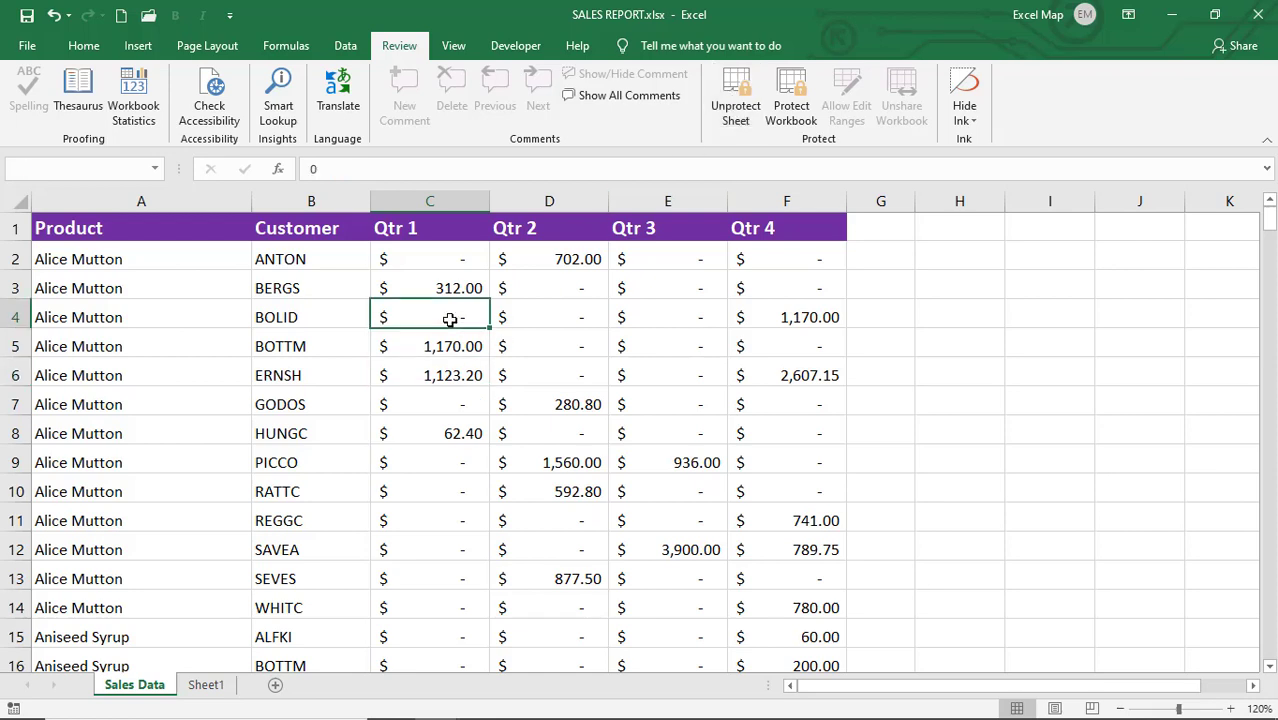
double_click(450, 319)
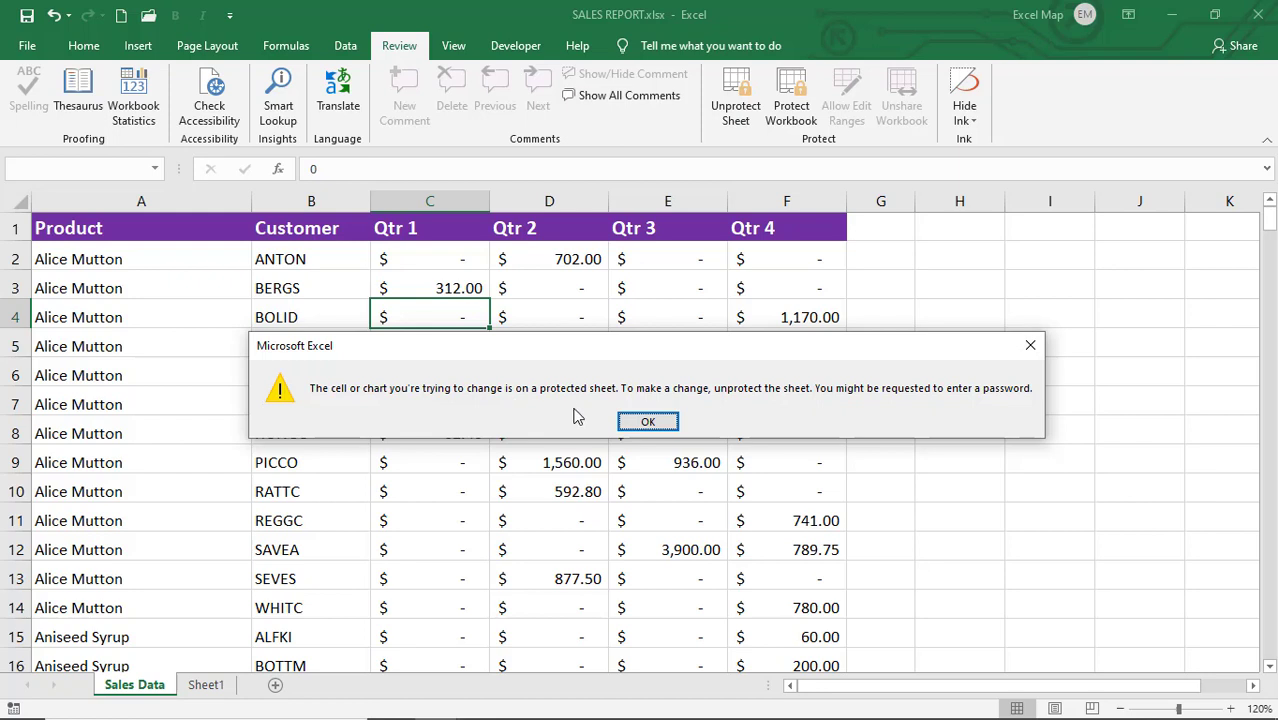
key("Return")
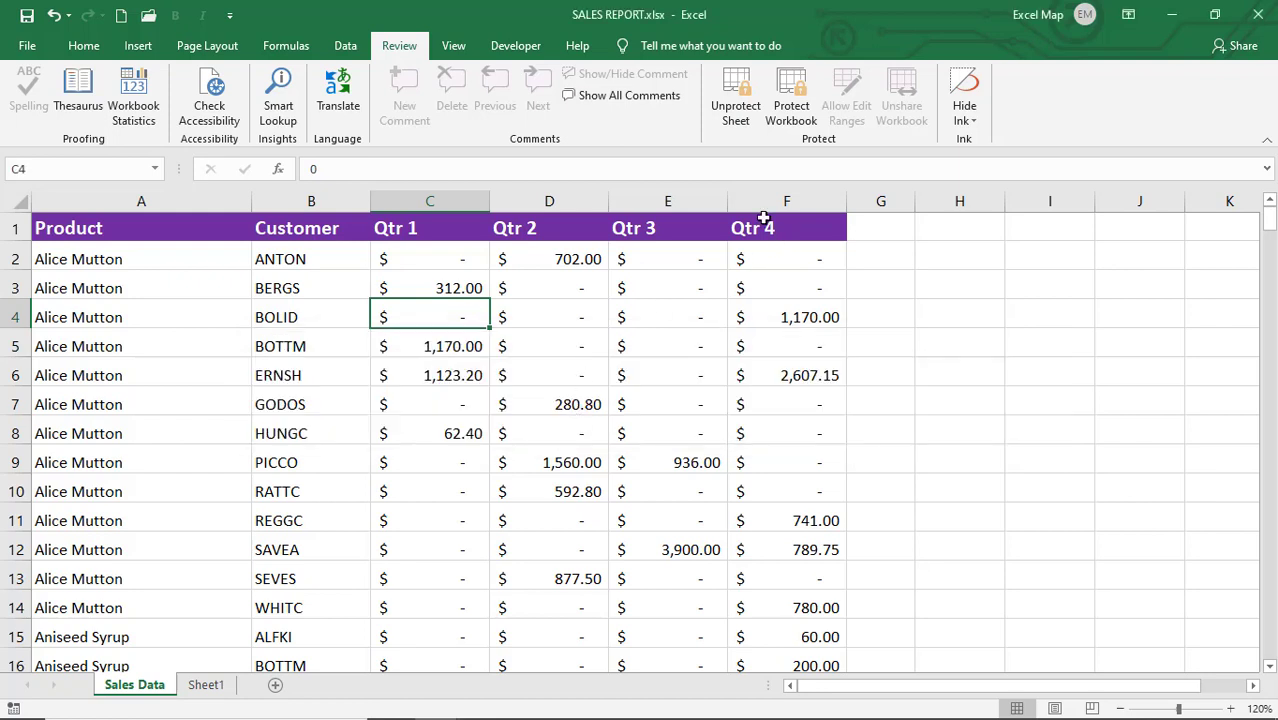
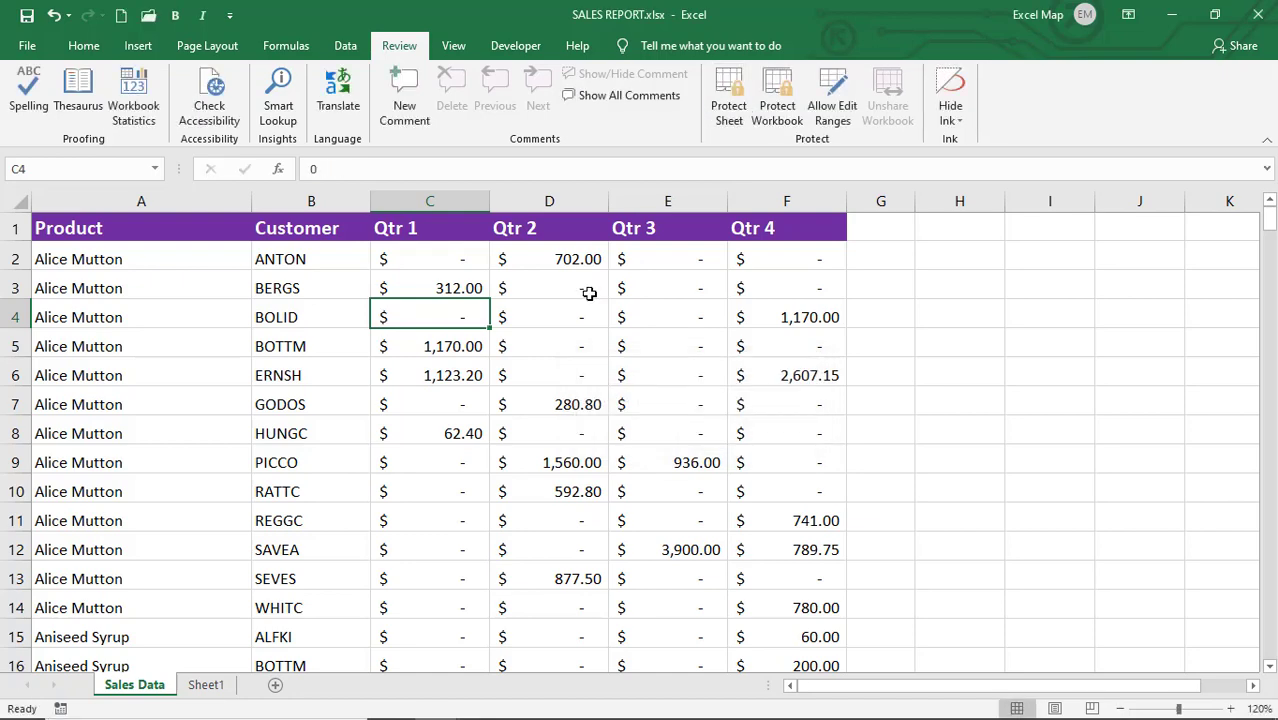
Protect the Sales Data sheet again with the default permissions, entering and confirming the sheet password
left_click(586, 290)
left_click(726, 106)
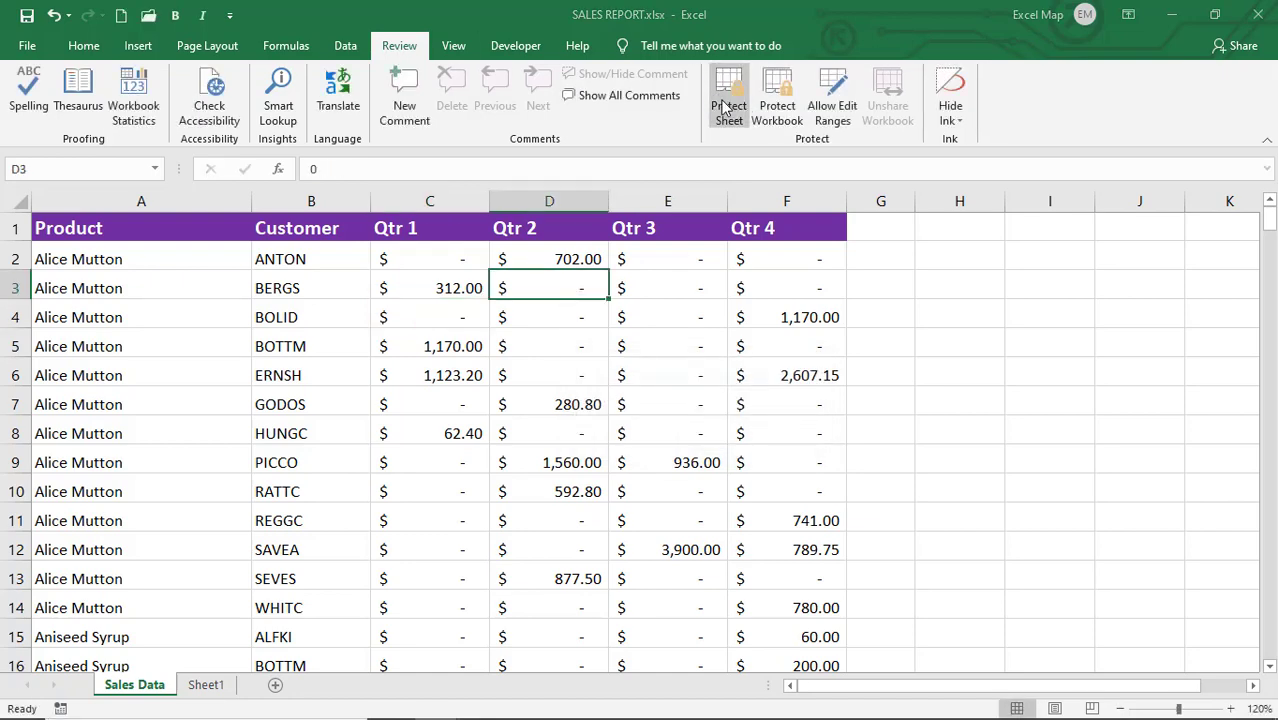
key("Return")
type("1")
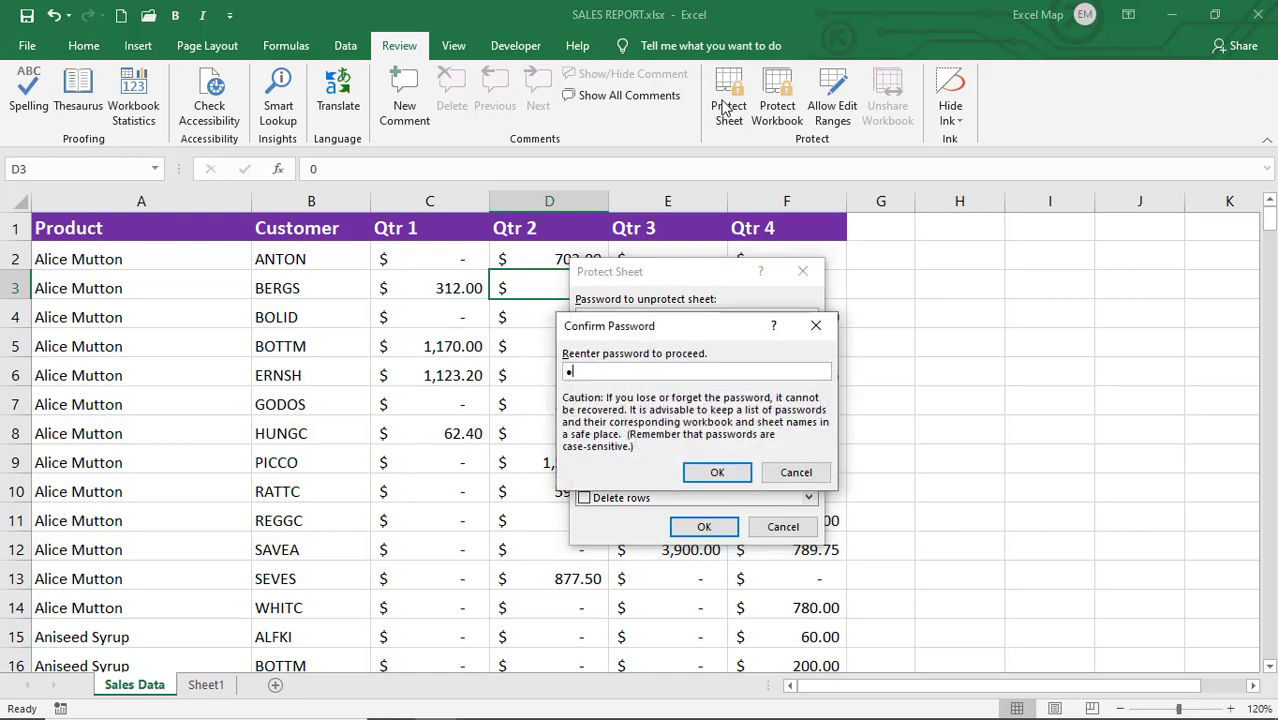
key("Return")
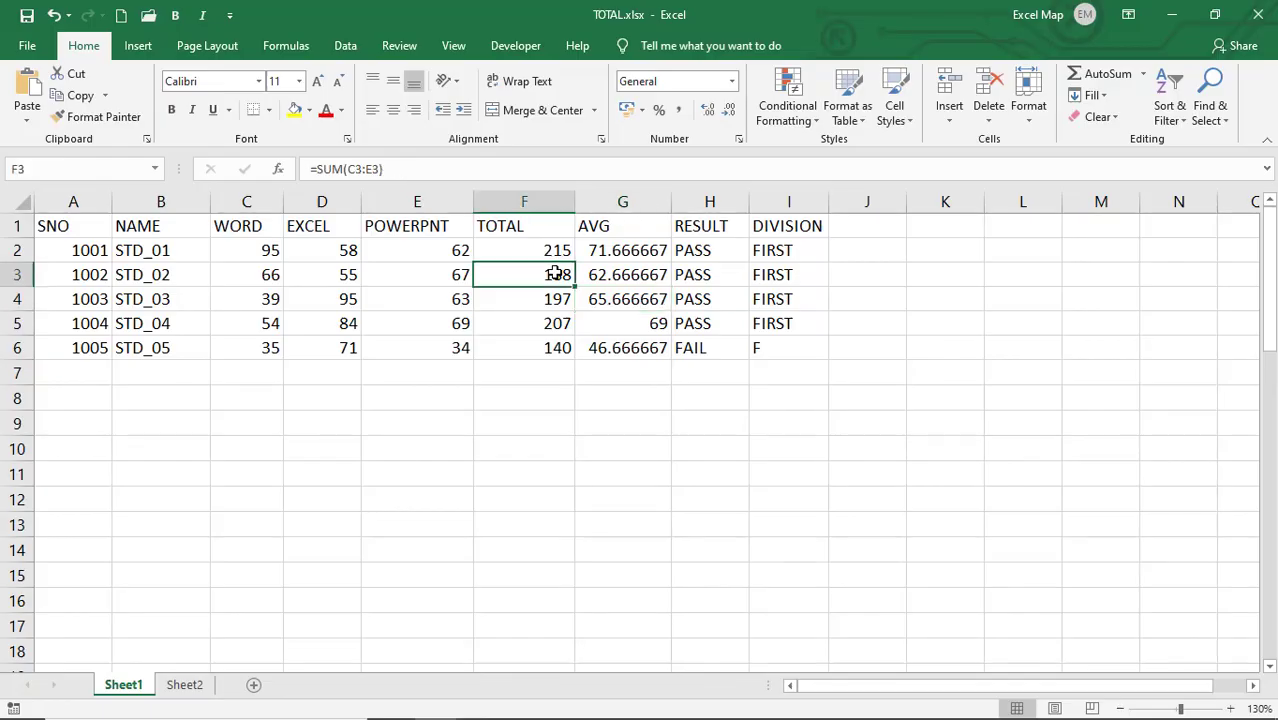
Inspect the formulas behind the TOTAL, AVG and RESULT cells in row 2 of Sheet1 in TOTAL.xlsx
key("Down")
left_click(548, 247)
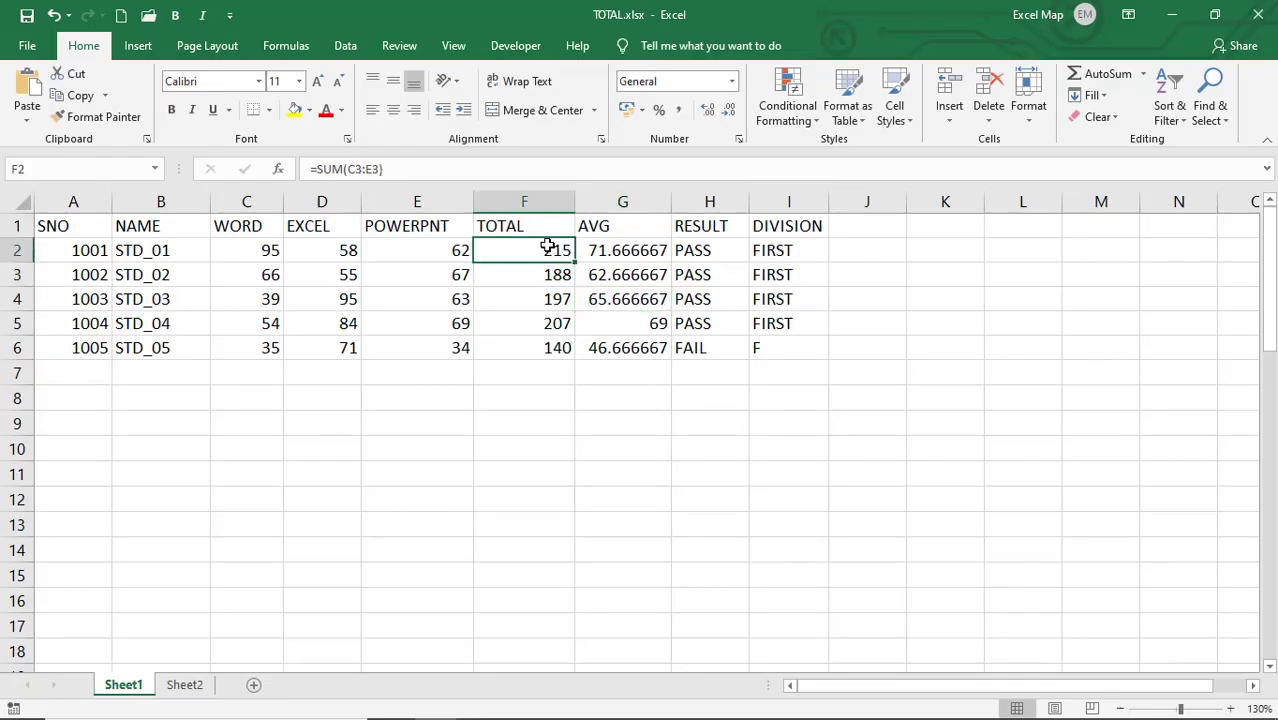
left_click(622, 251)
left_click(706, 252)
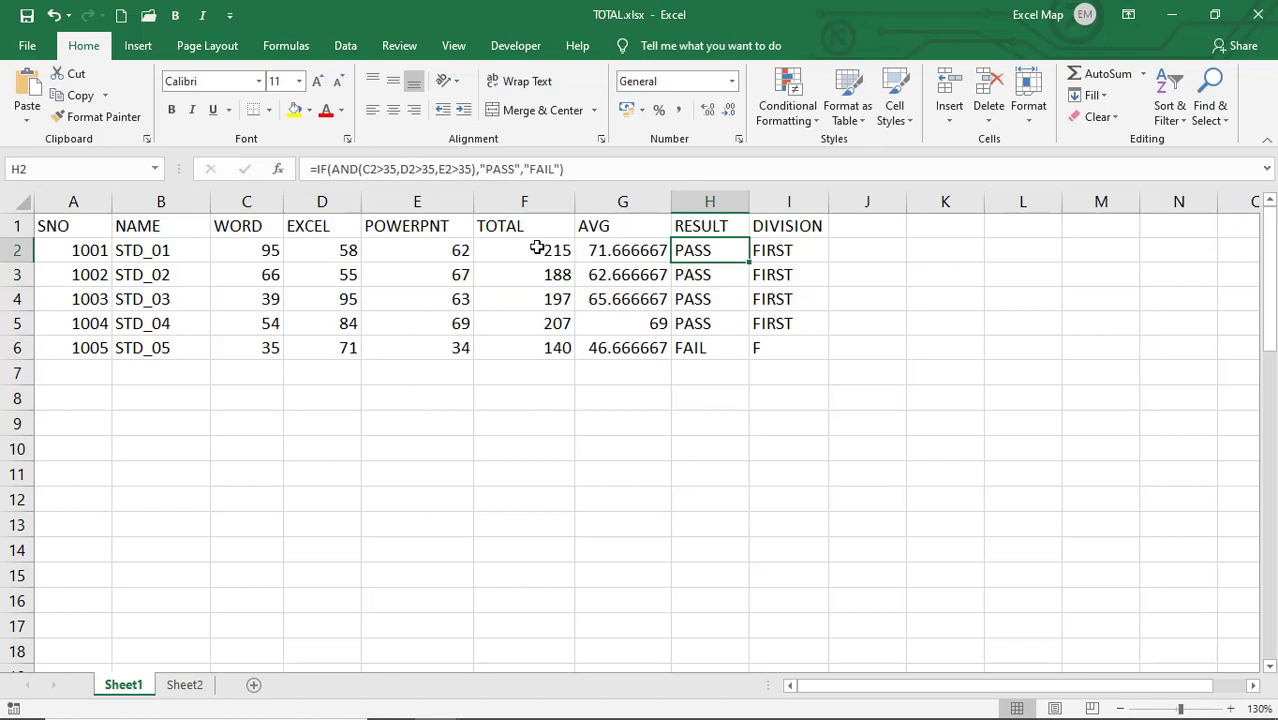
Turn on the Hidden protection option for the TOTAL, AVG and RESULT cells F2:H6, keeping them locked
left_click_drag(525, 245, 686, 346)
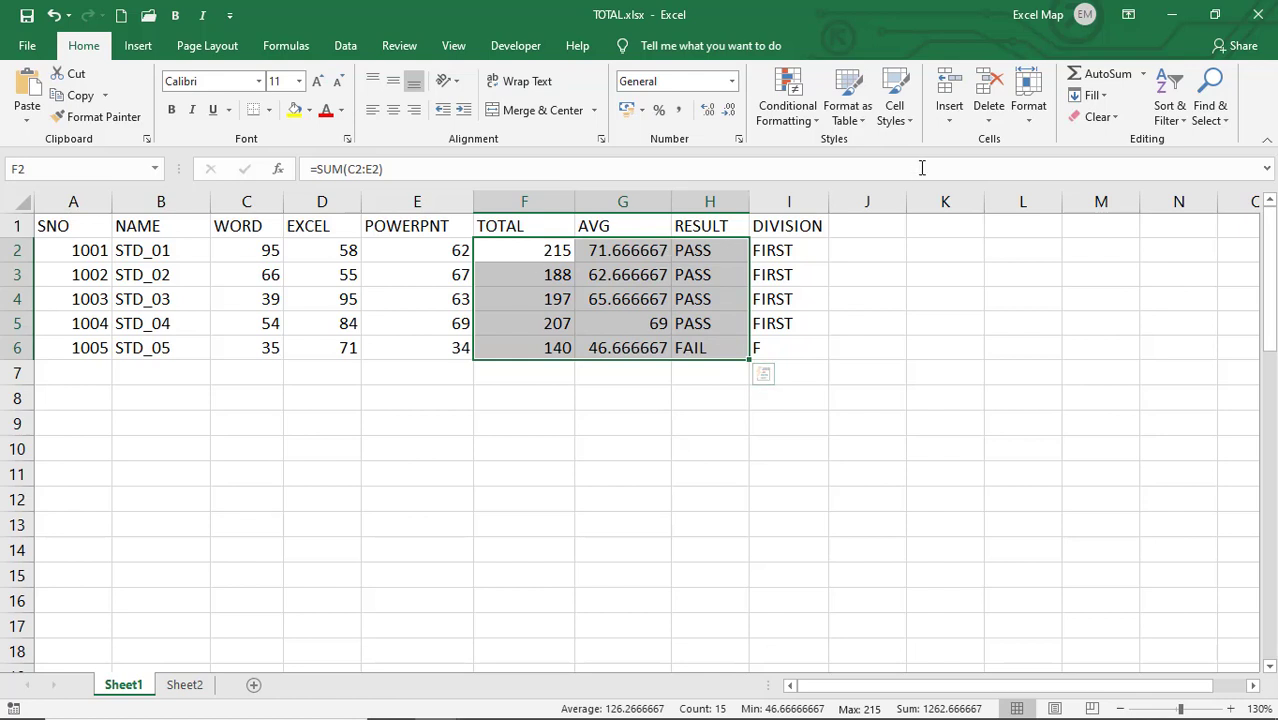
left_click(1021, 118)
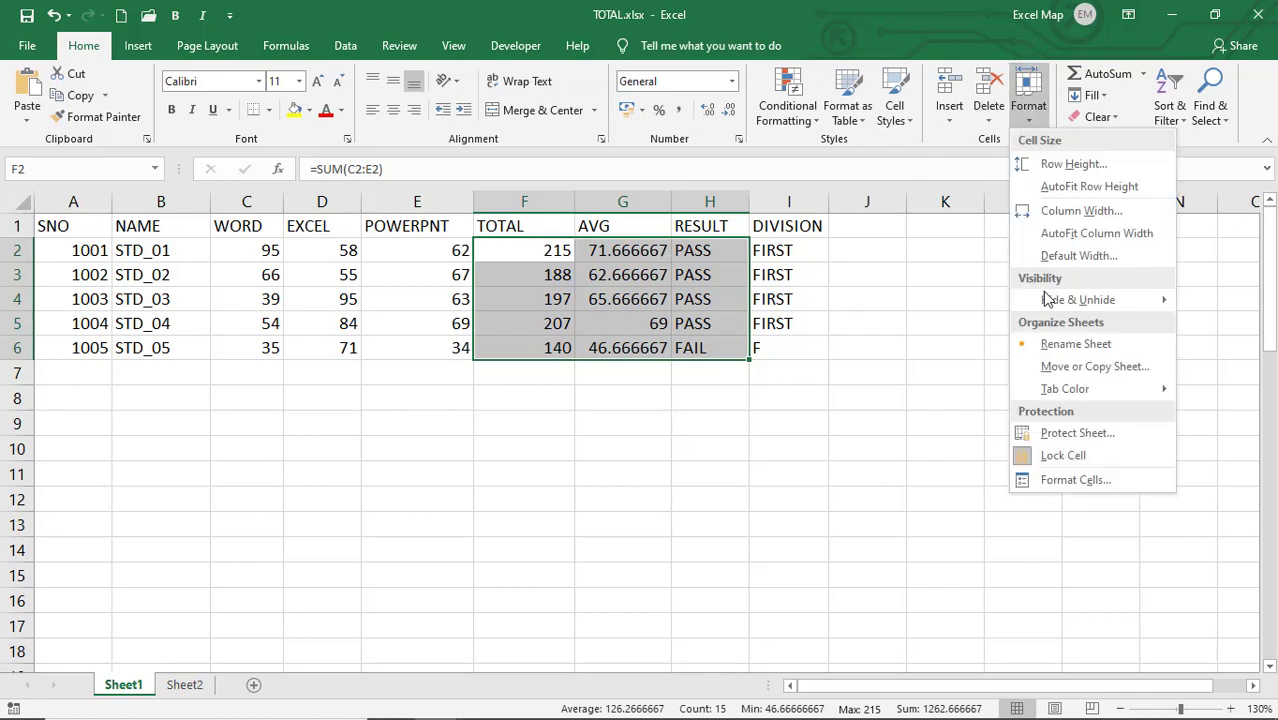
left_click(1047, 479)
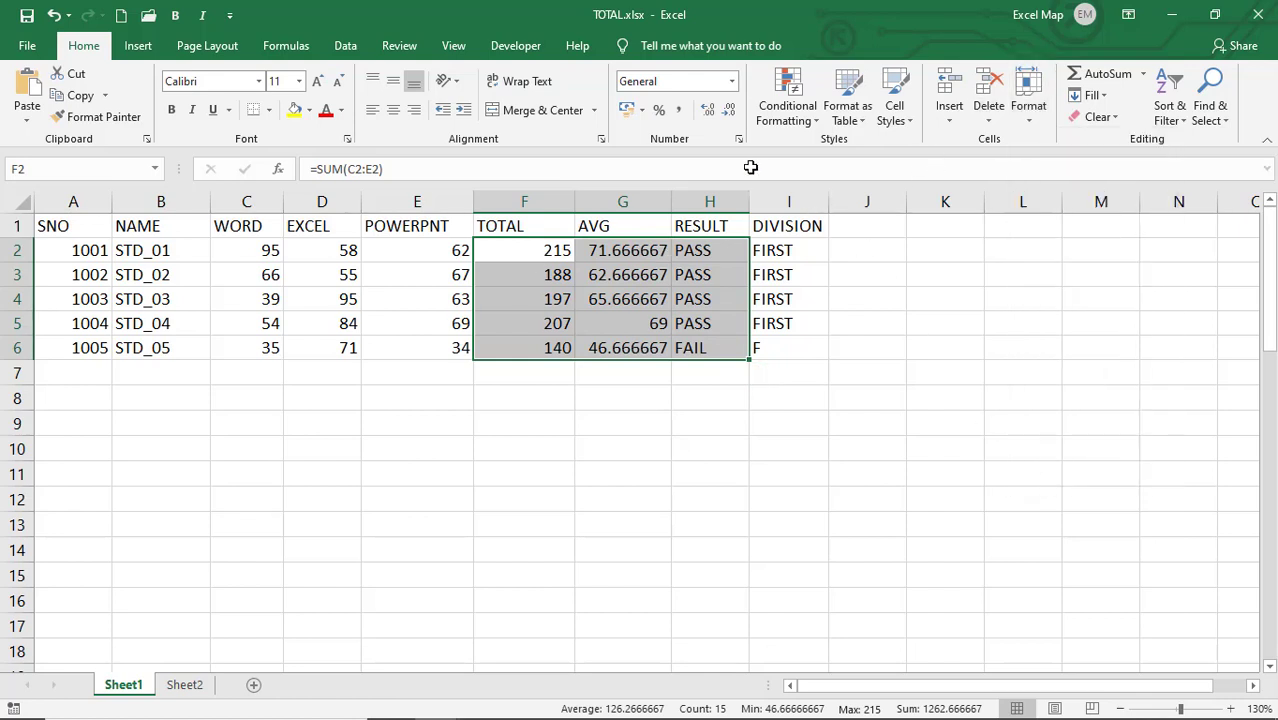
left_click(758, 223)
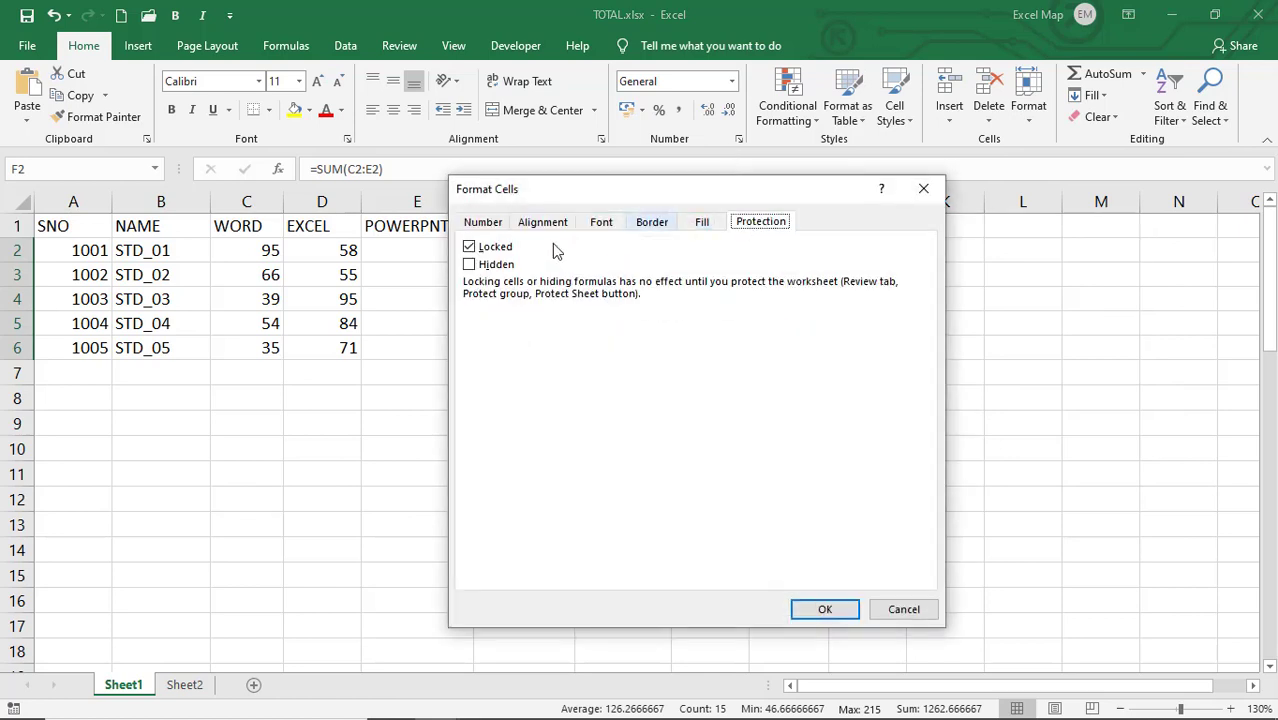
left_click(491, 264)
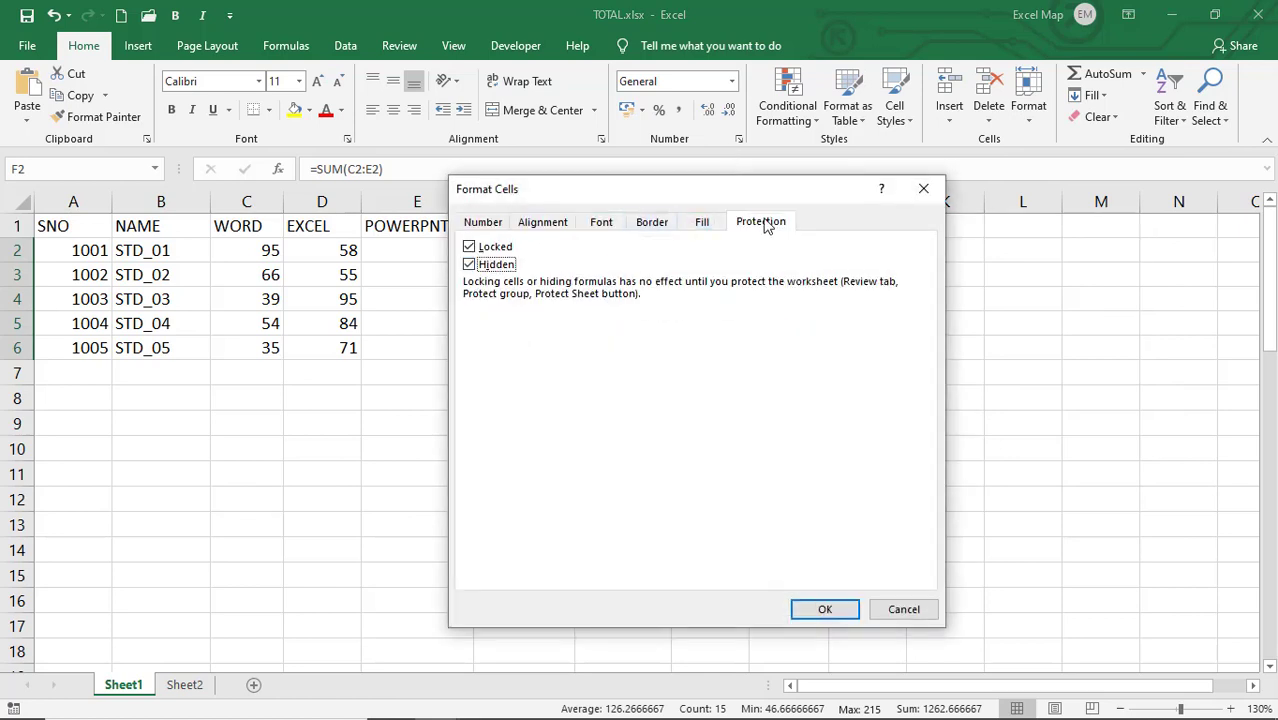
left_click(825, 610)
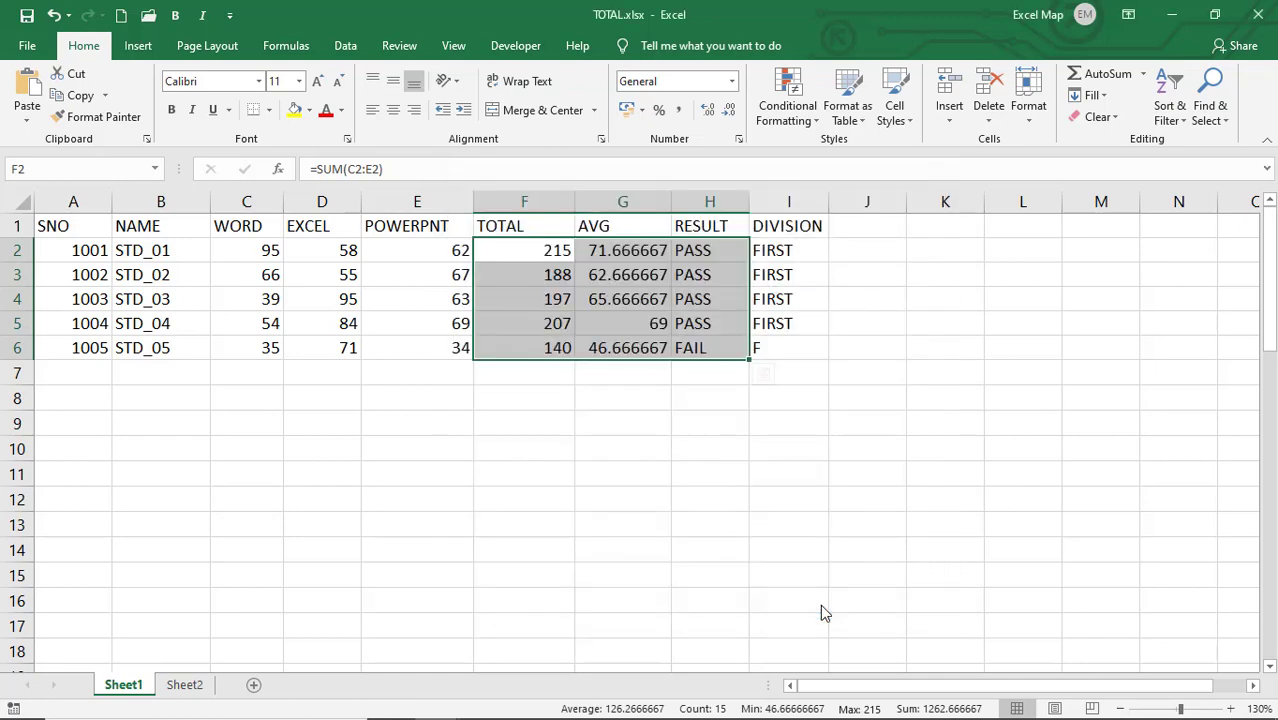
key("ctrl+1")
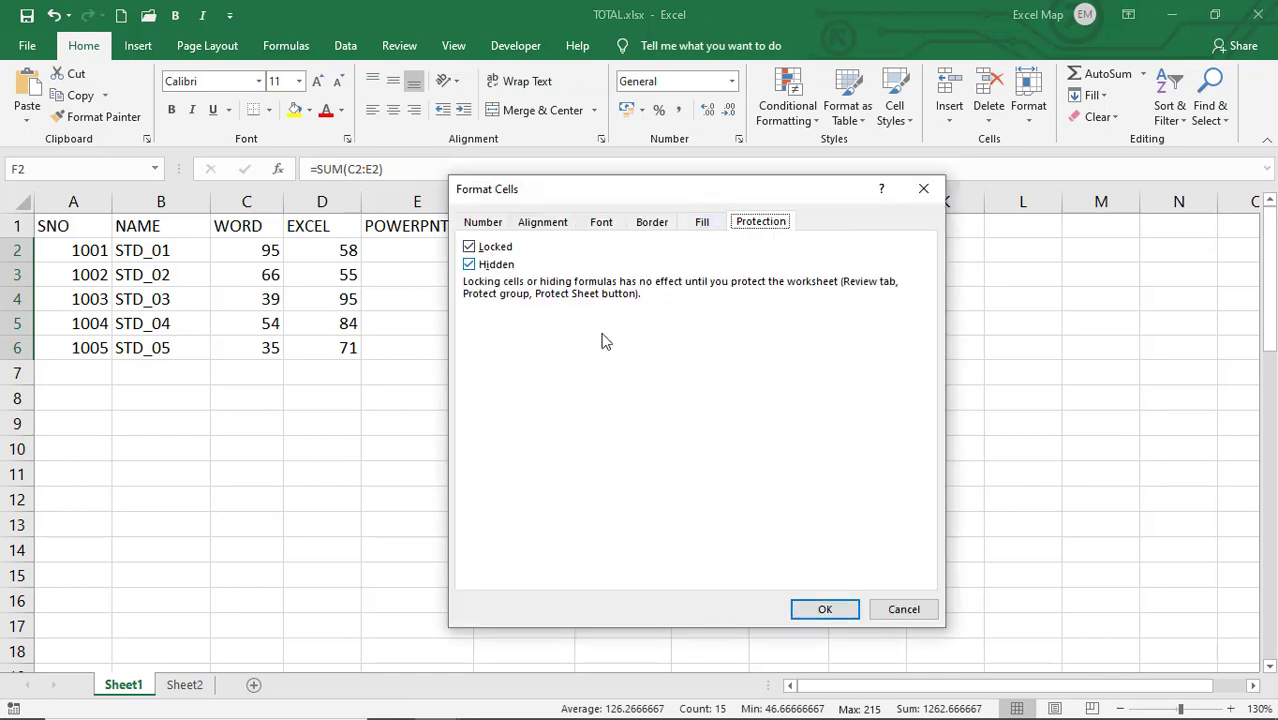
key("Return")
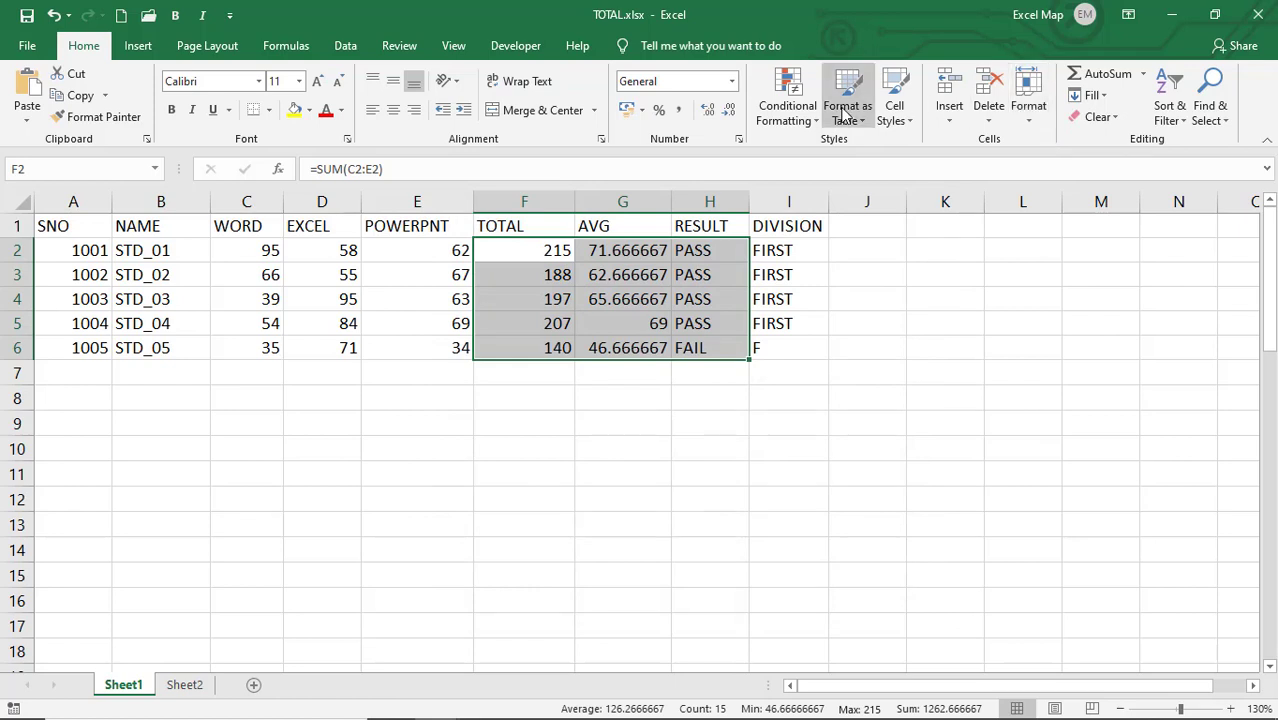
Protect Sheet1 with the default permissions, entering and confirming the sheet password
left_click(1029, 105)
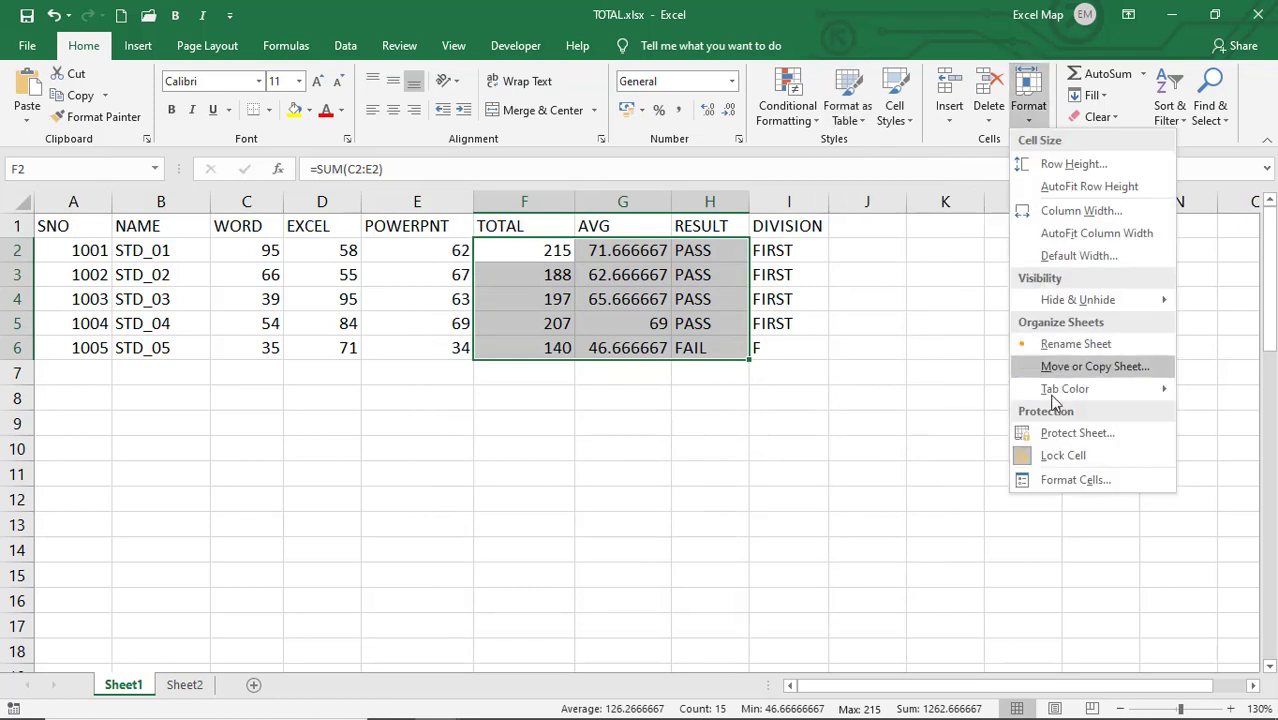
left_click(1050, 434)
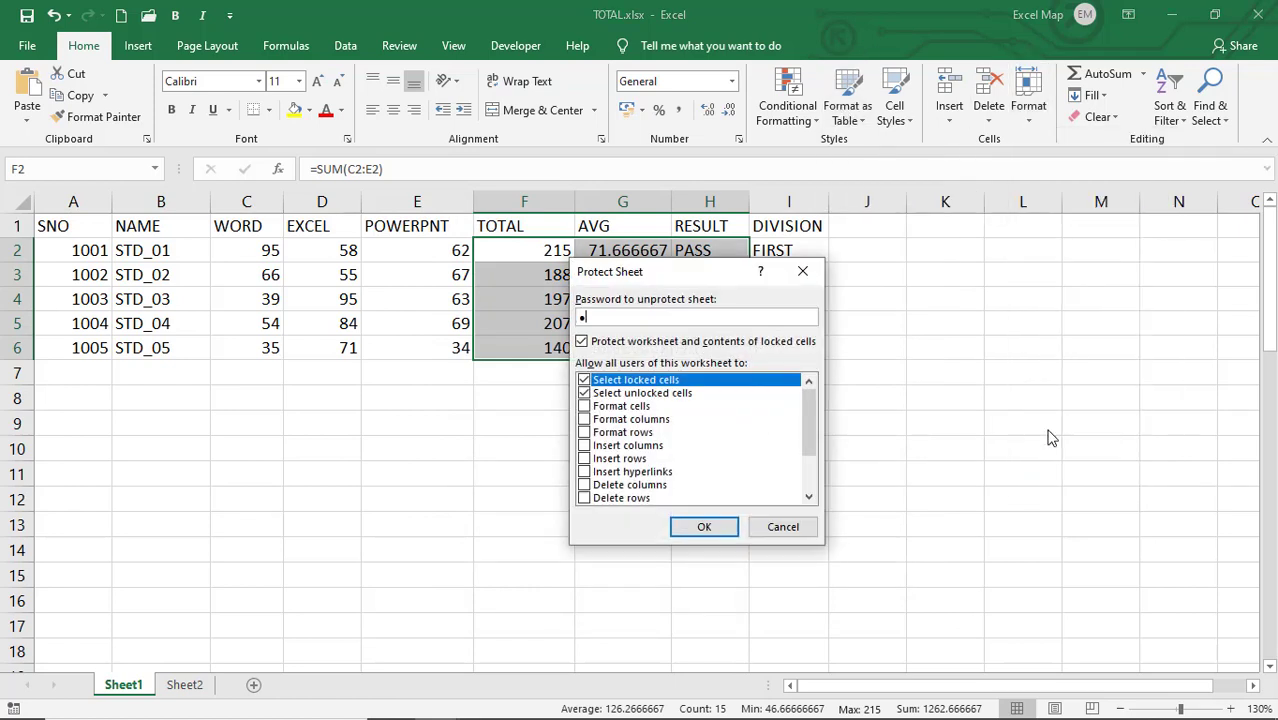
key("Return")
type("1")
key("Return")
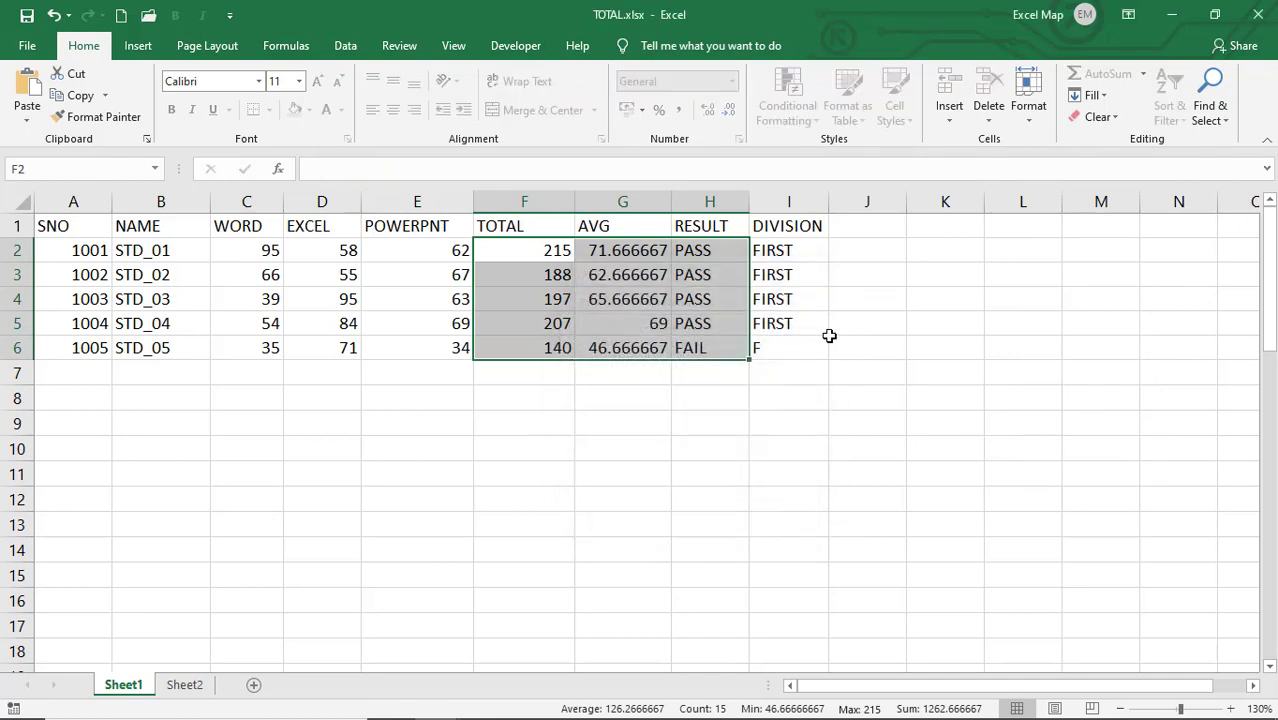
Compare the formula display of DIVISION cell I4 with the TOTAL, AVG and RESULT cells F3, G4 and H2
left_click(802, 301)
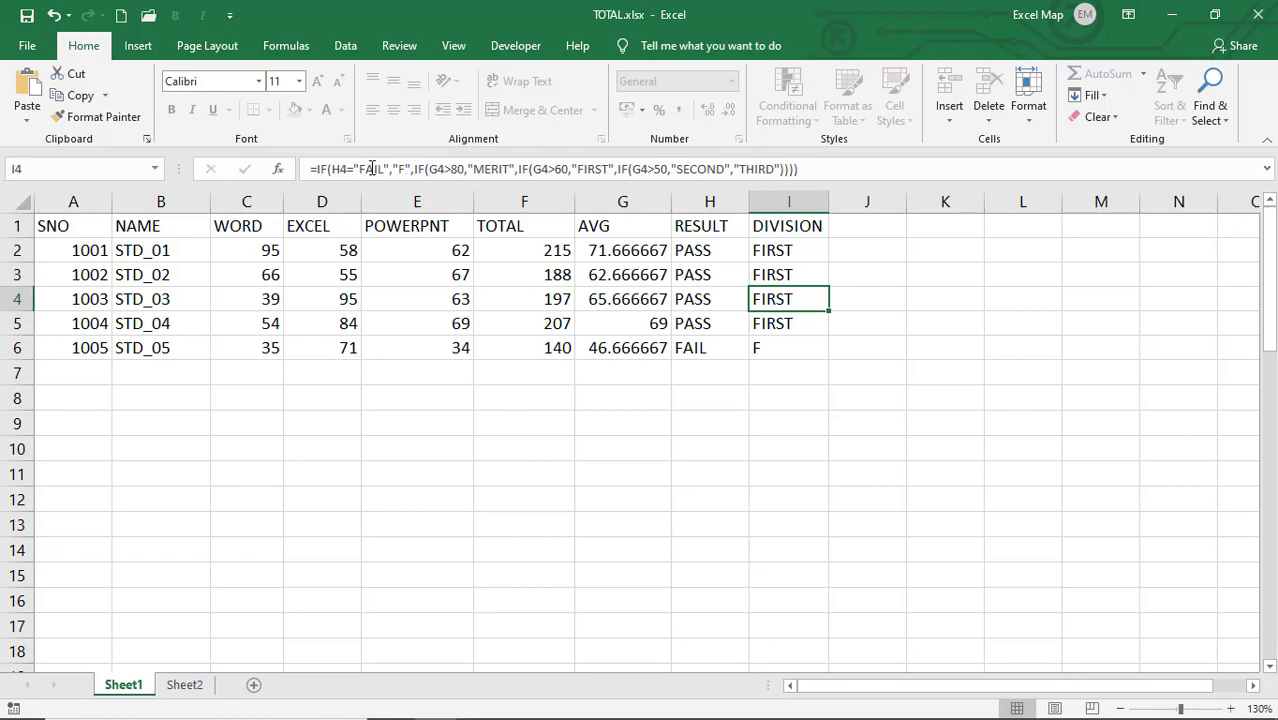
left_click(550, 266)
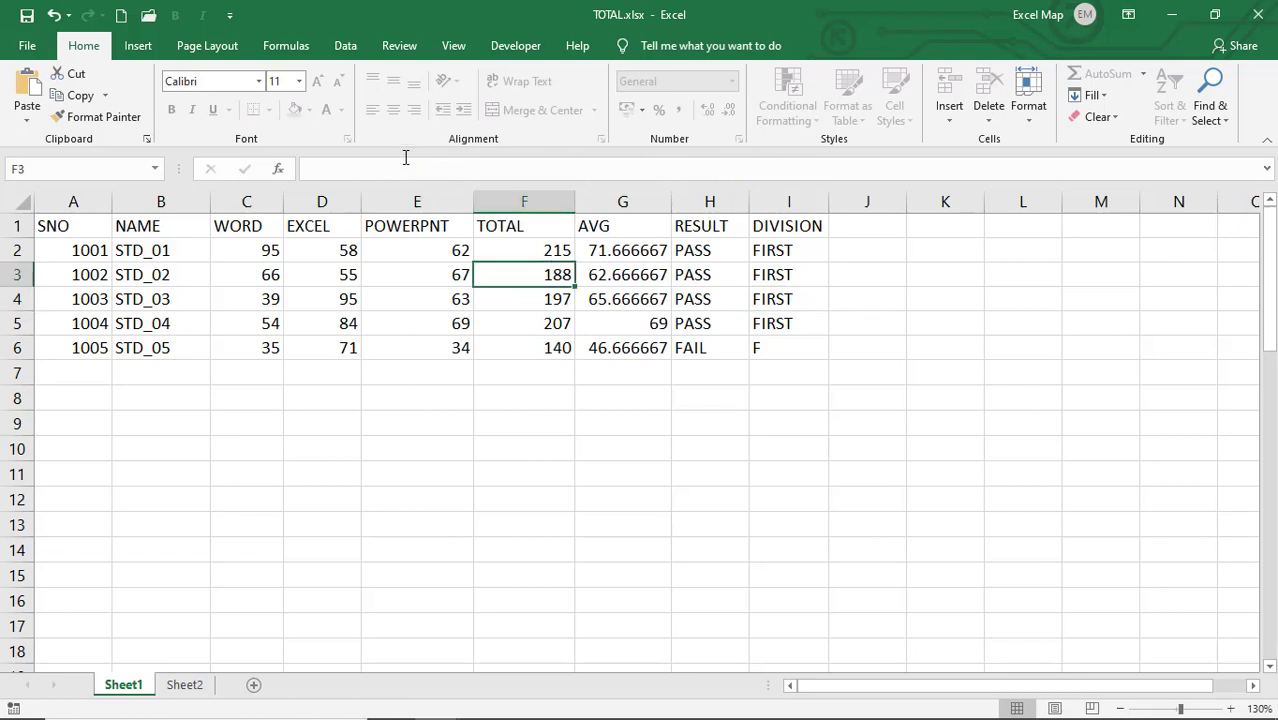
left_click(619, 288)
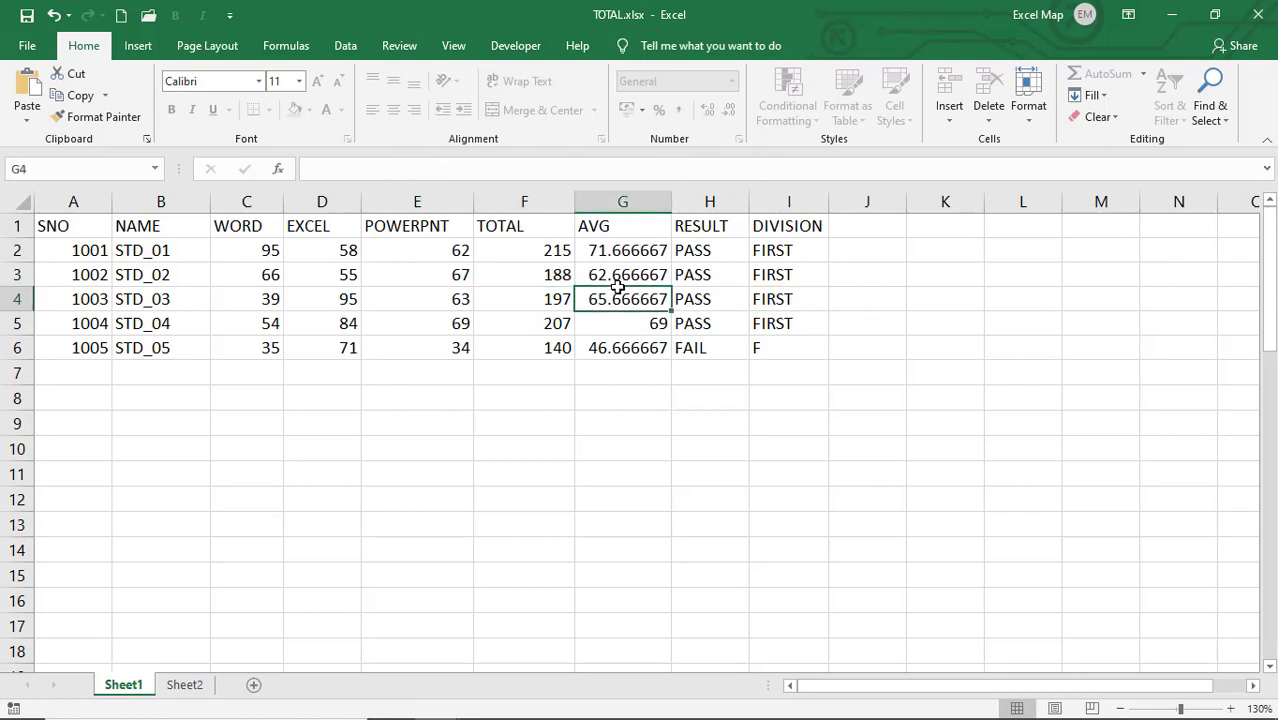
left_click(701, 247)
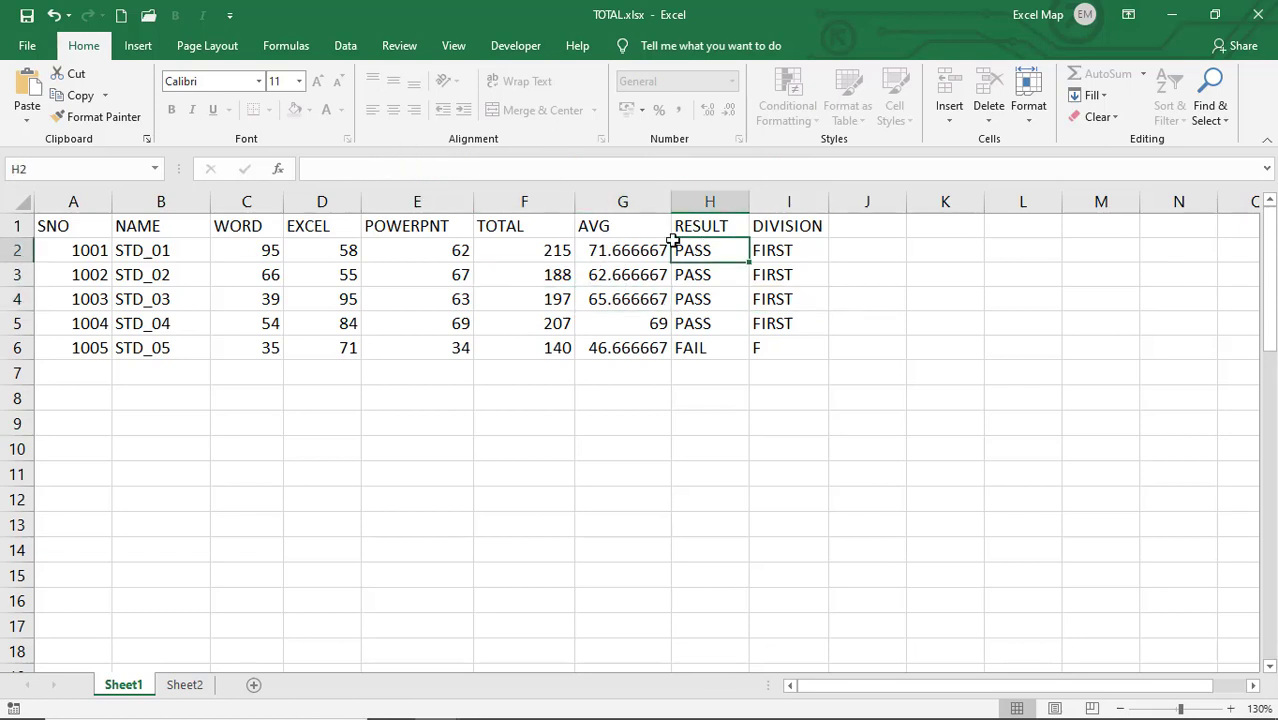
left_click(594, 291)
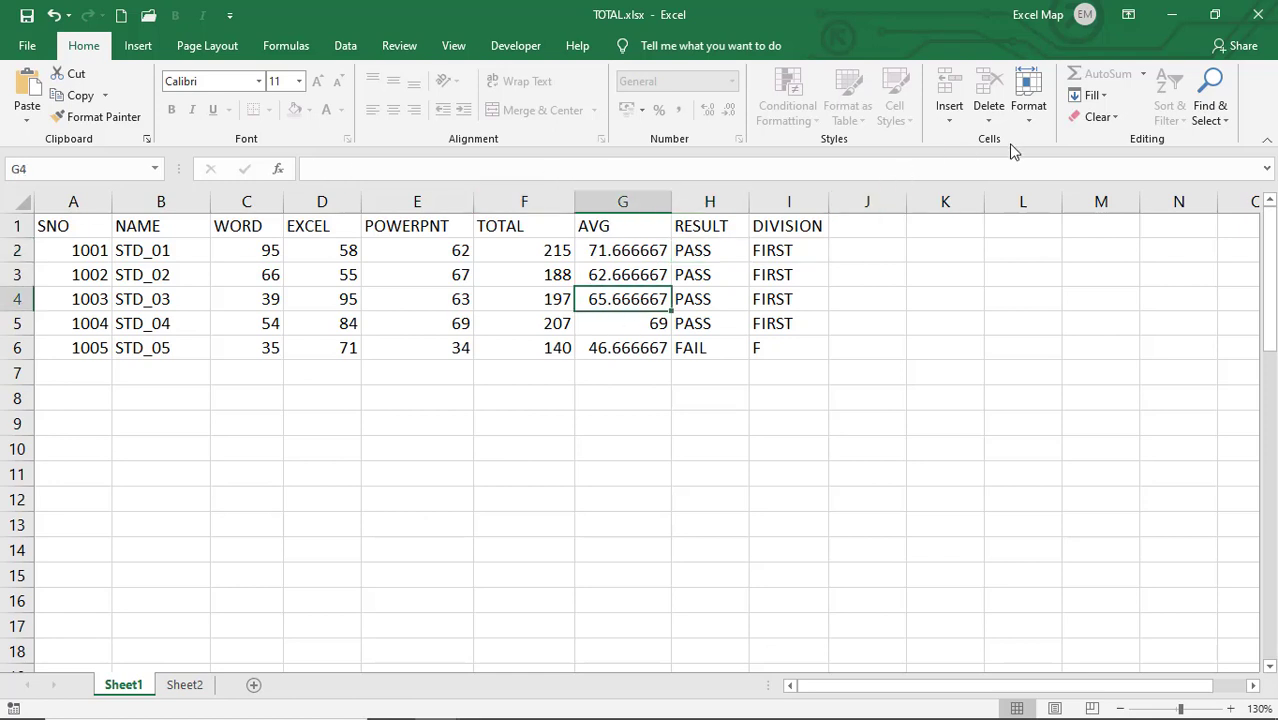
Unprotect Sheet1 by supplying the sheet password
left_click(1022, 112)
left_click(1050, 433)
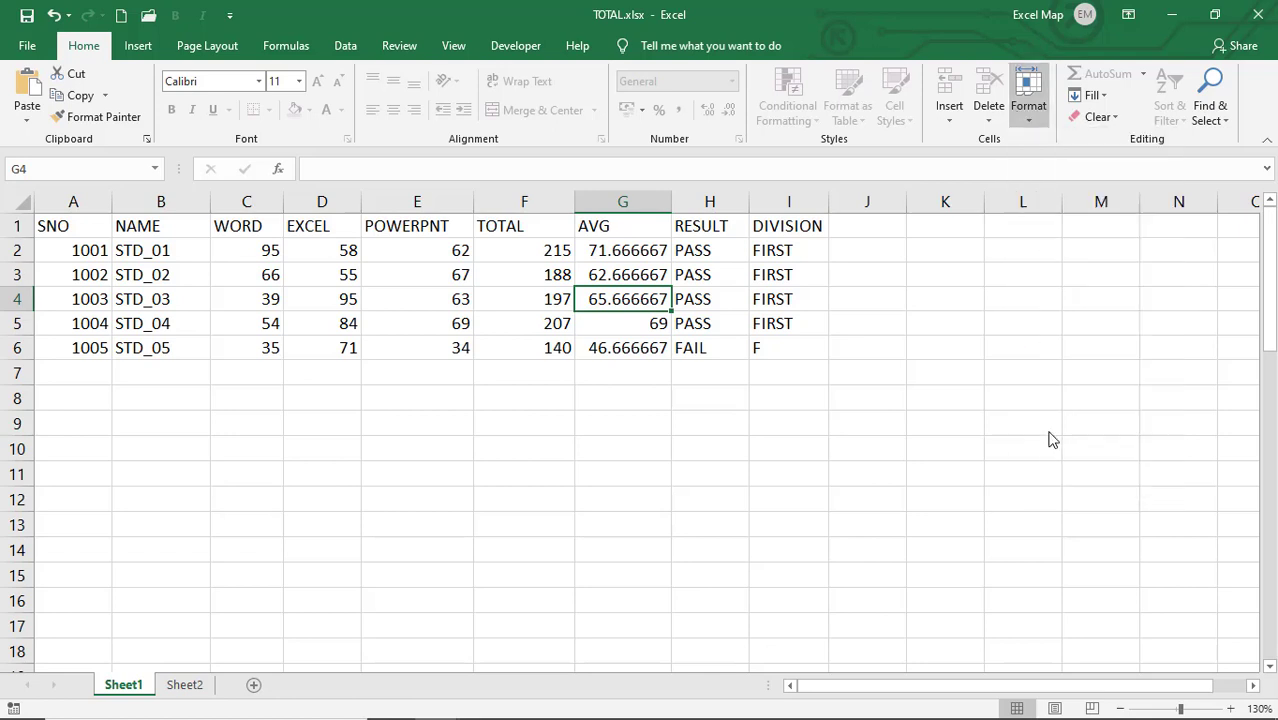
key("Return")
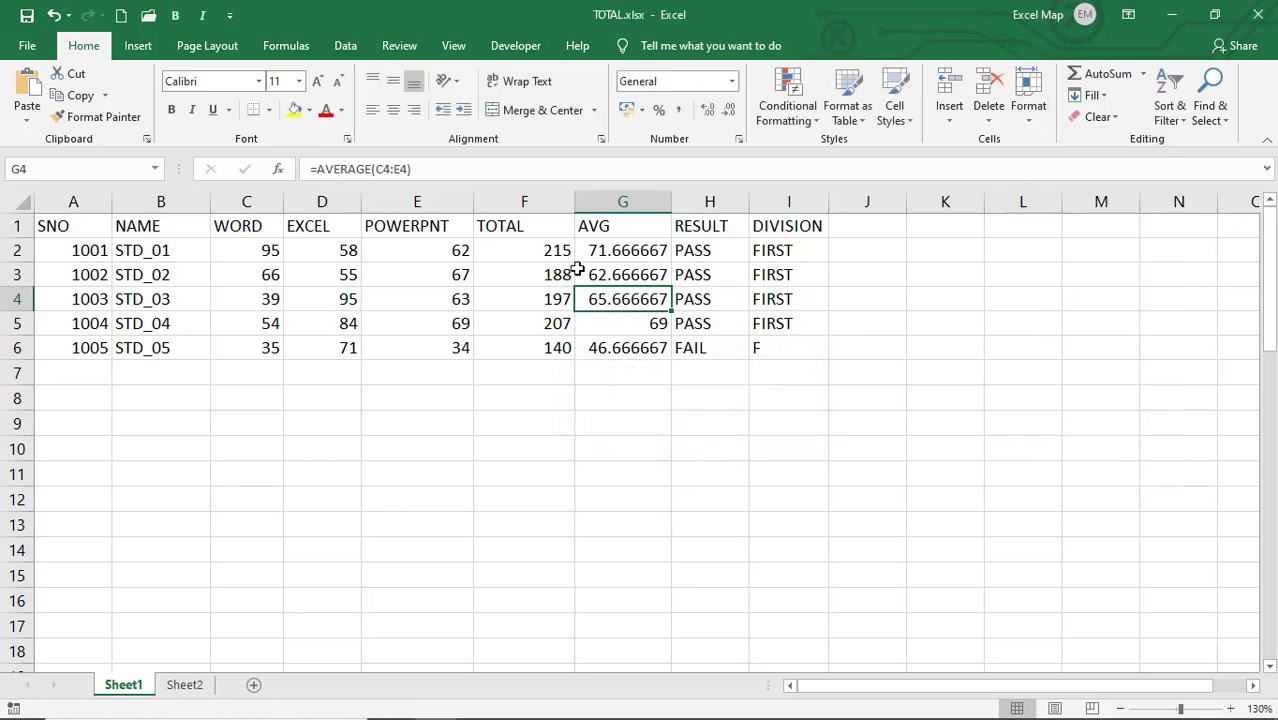
Turn off the Hidden protection option for the TOTAL, AVG and RESULT cells F2:H6, keeping them locked
left_click_drag(560, 250, 692, 346)
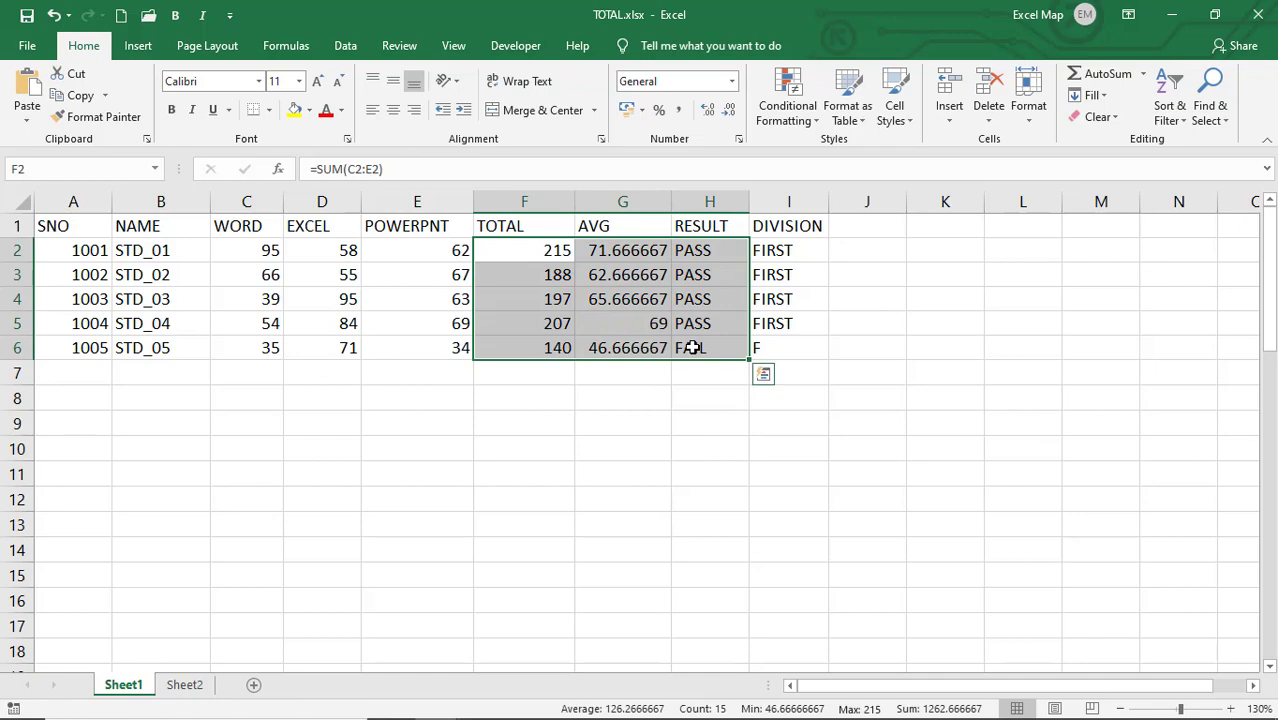
key("ctrl+1")
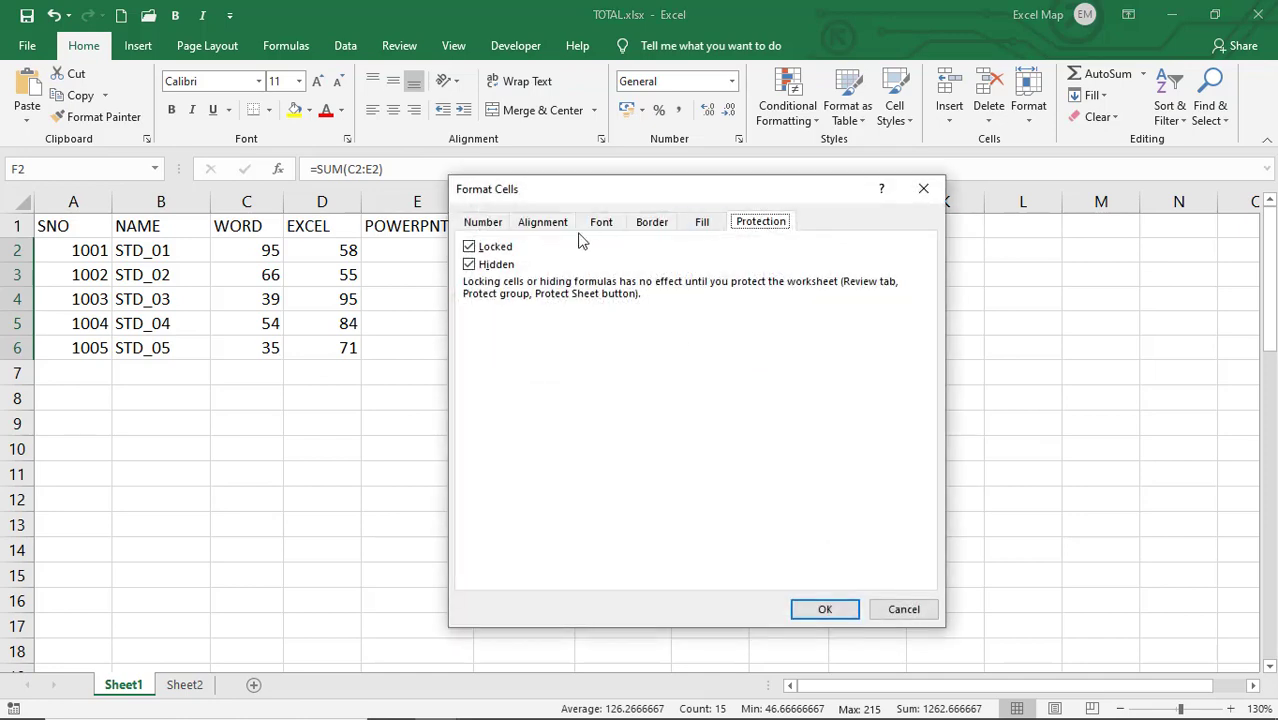
left_click(495, 265)
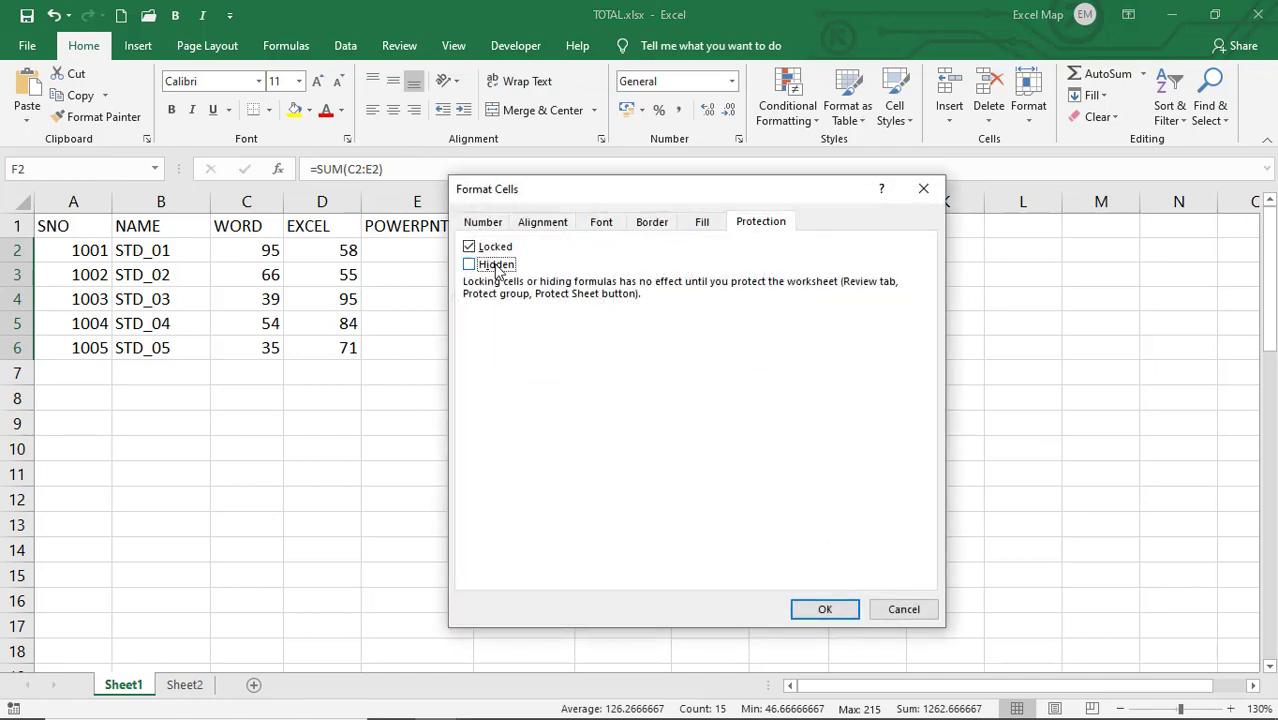
left_click(819, 608)
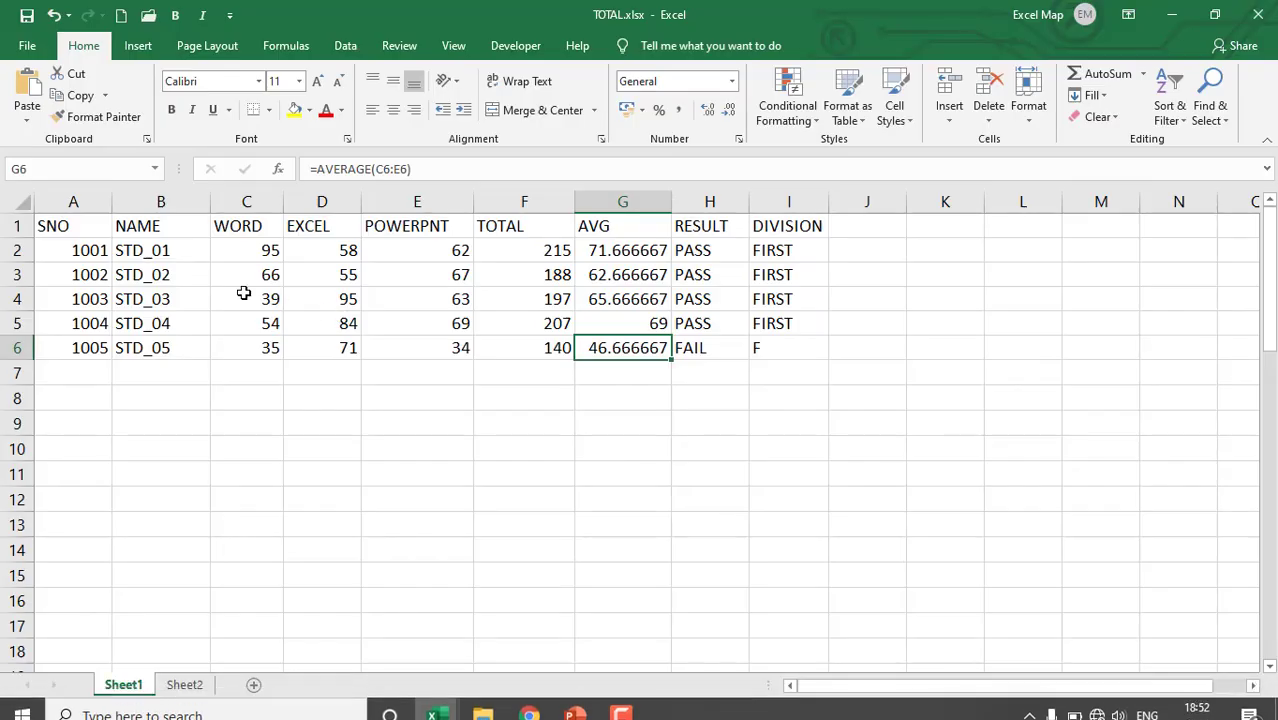
Define the workbook-scoped name EXCELMAP for the WORD and EXCEL marks in C2:D6
left_click(246, 291)
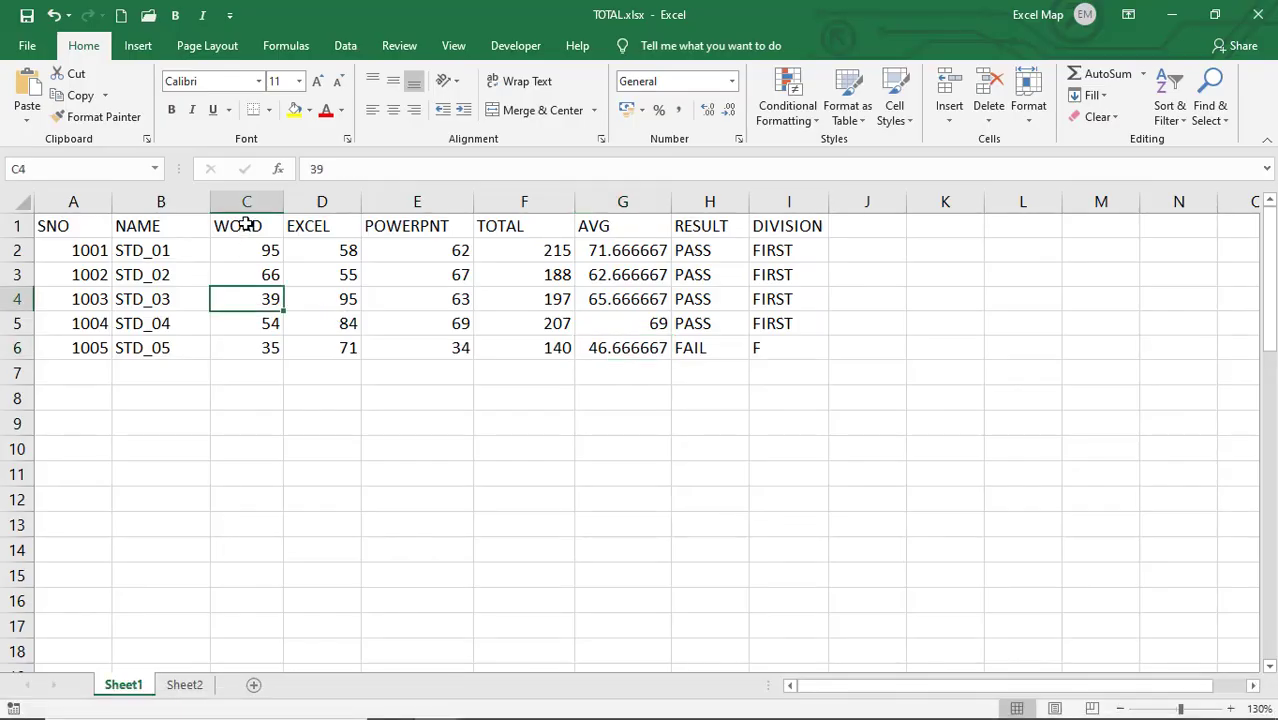
left_click_drag(246, 250, 340, 342)
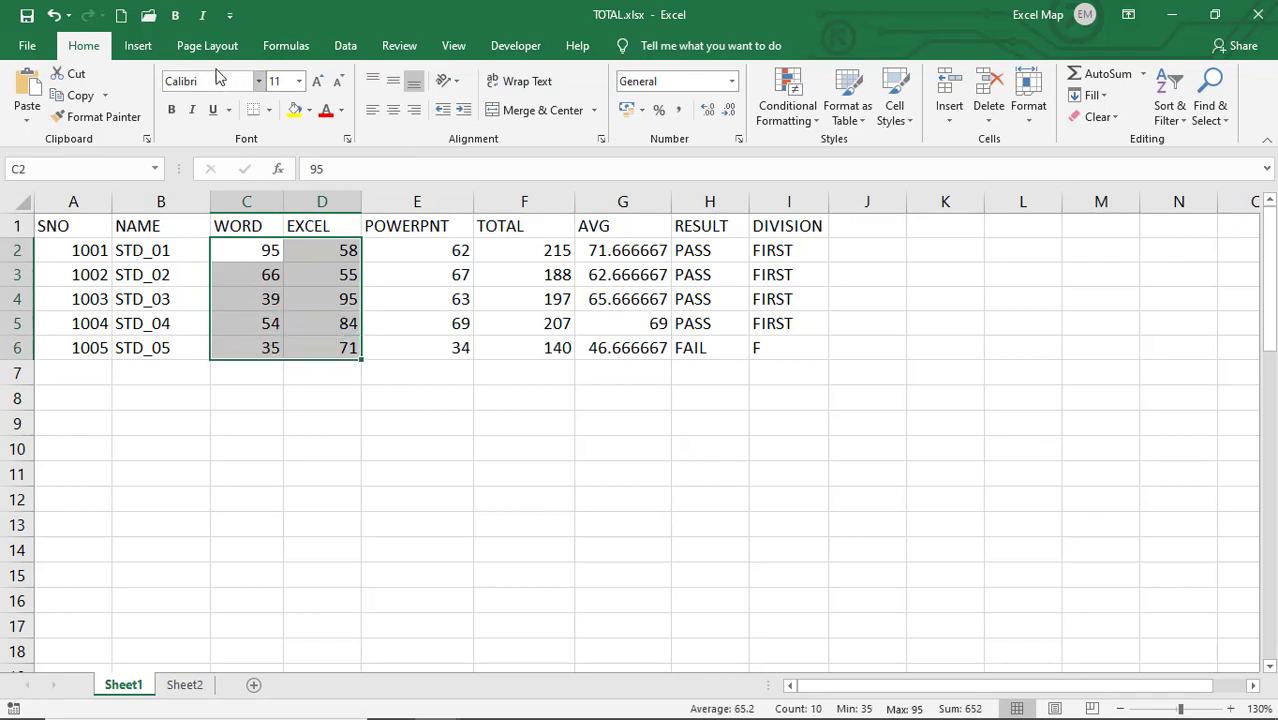
left_click(286, 45)
left_click(590, 80)
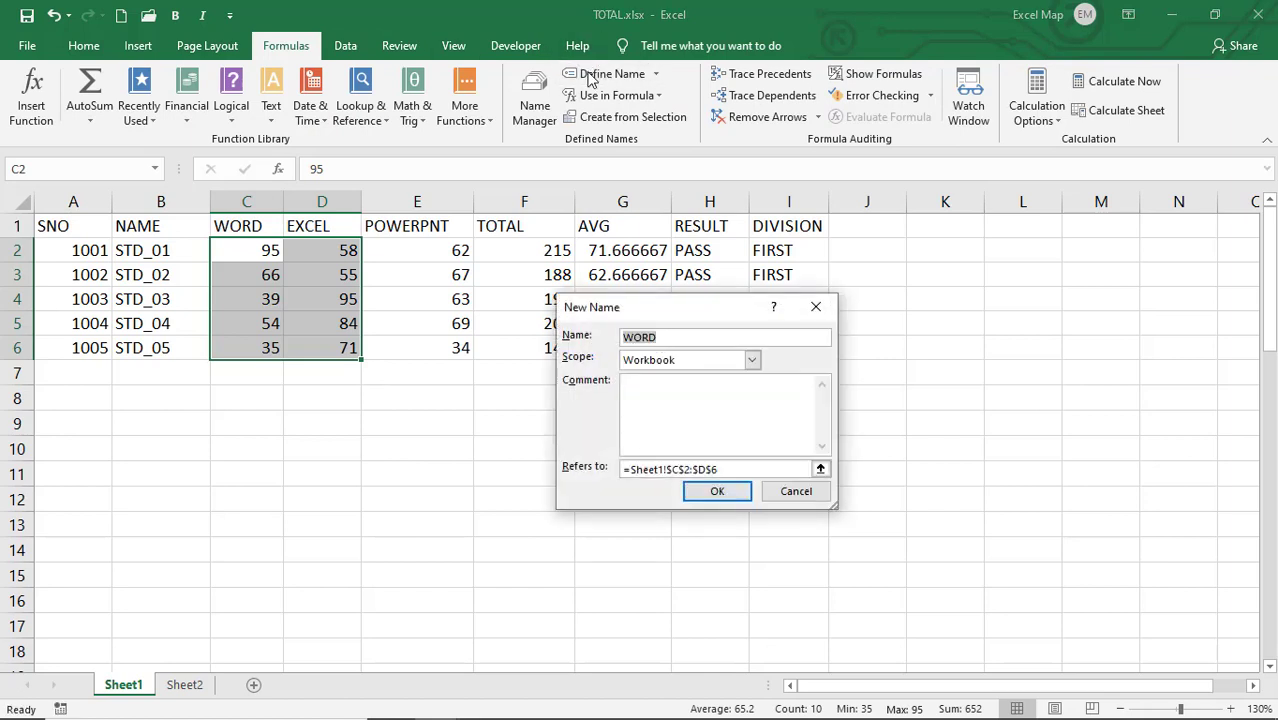
type("EXCELMAP")
key("Return")
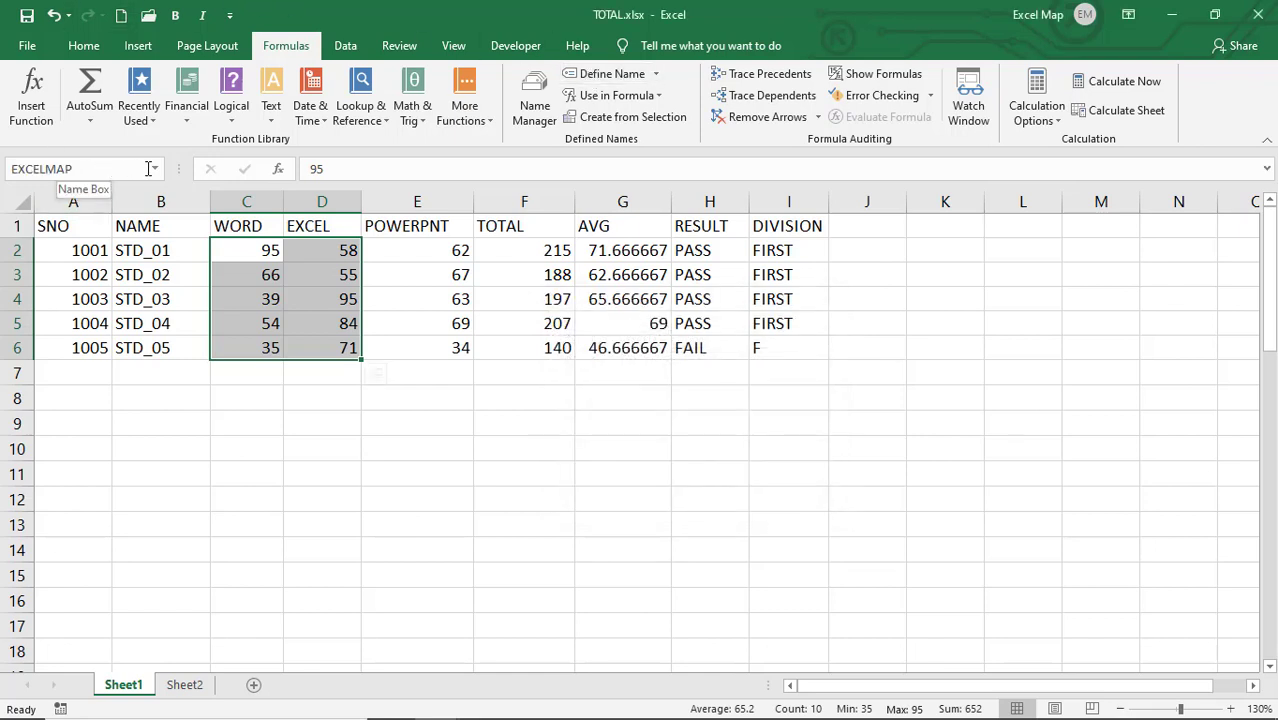
Enter the formula =SUM(EXCELMAP) in cell D9 to total the named range
left_click(288, 413)
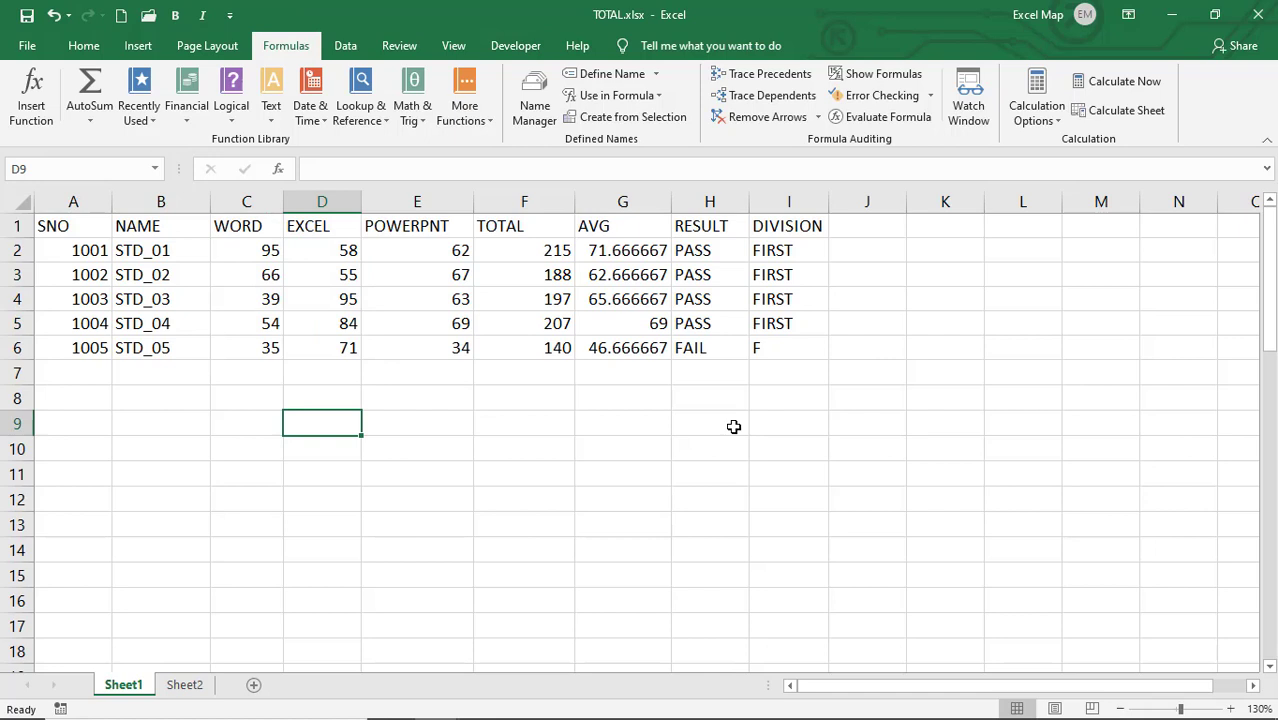
type("=SUM(")
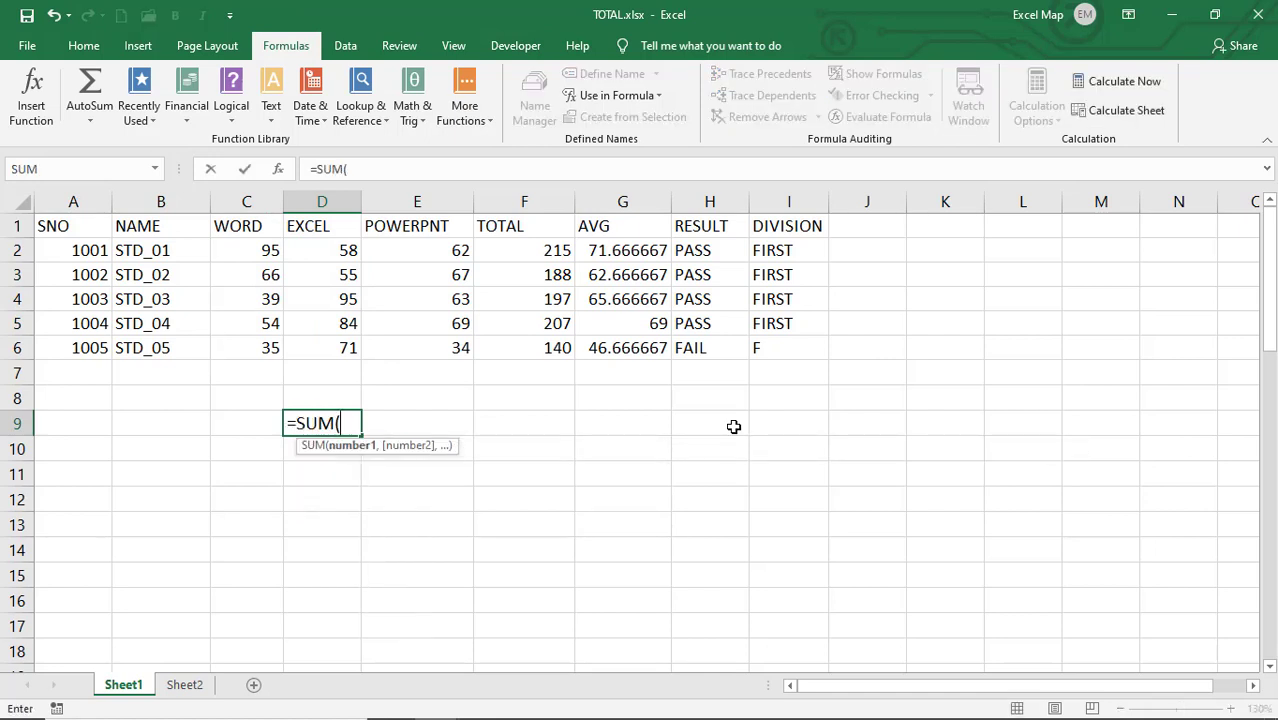
type("EXCELMAP")
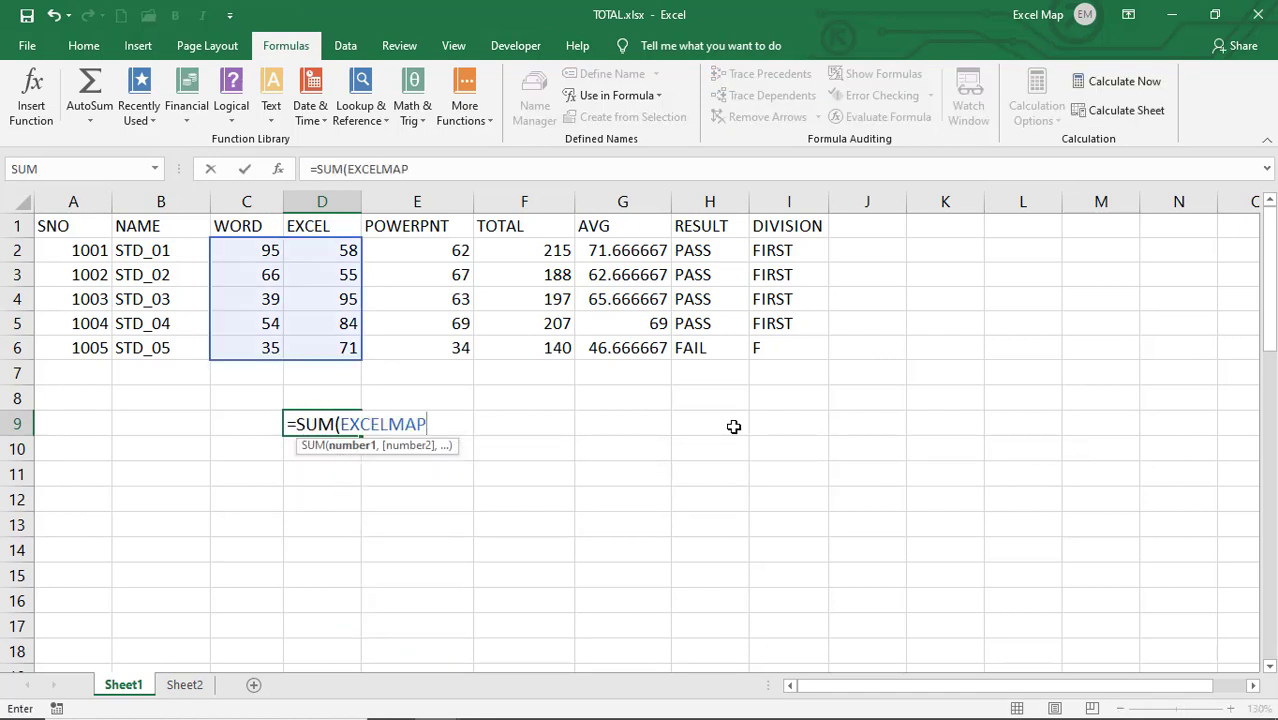
type(")")
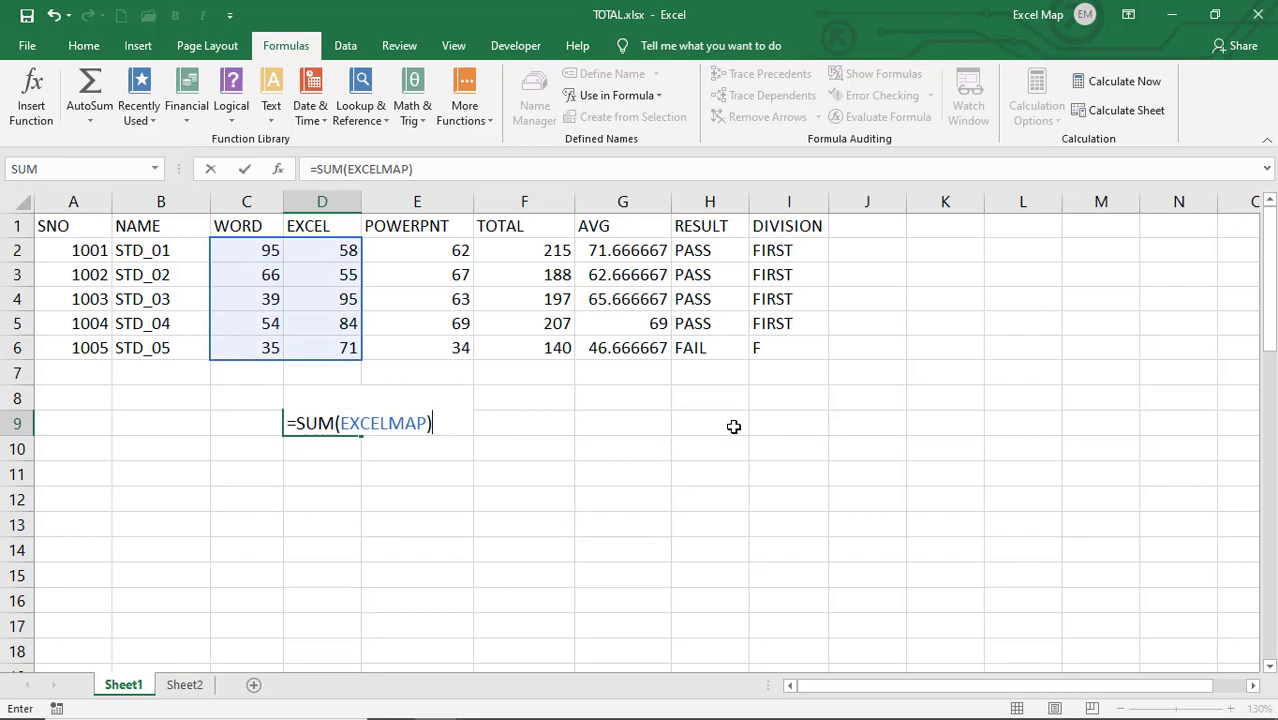
key("Return")
key("Up")
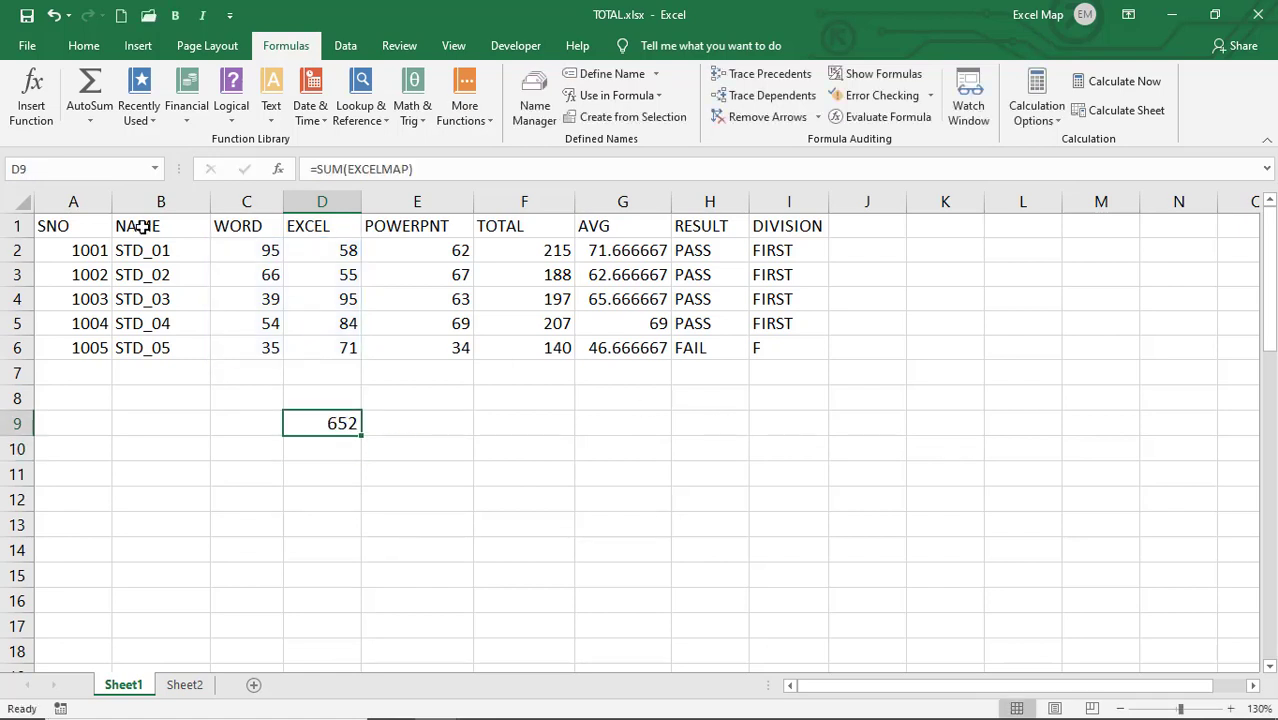
Define the workbook-scoped name NAME for the student name column, cells B1:B6
left_click_drag(143, 228, 162, 345)
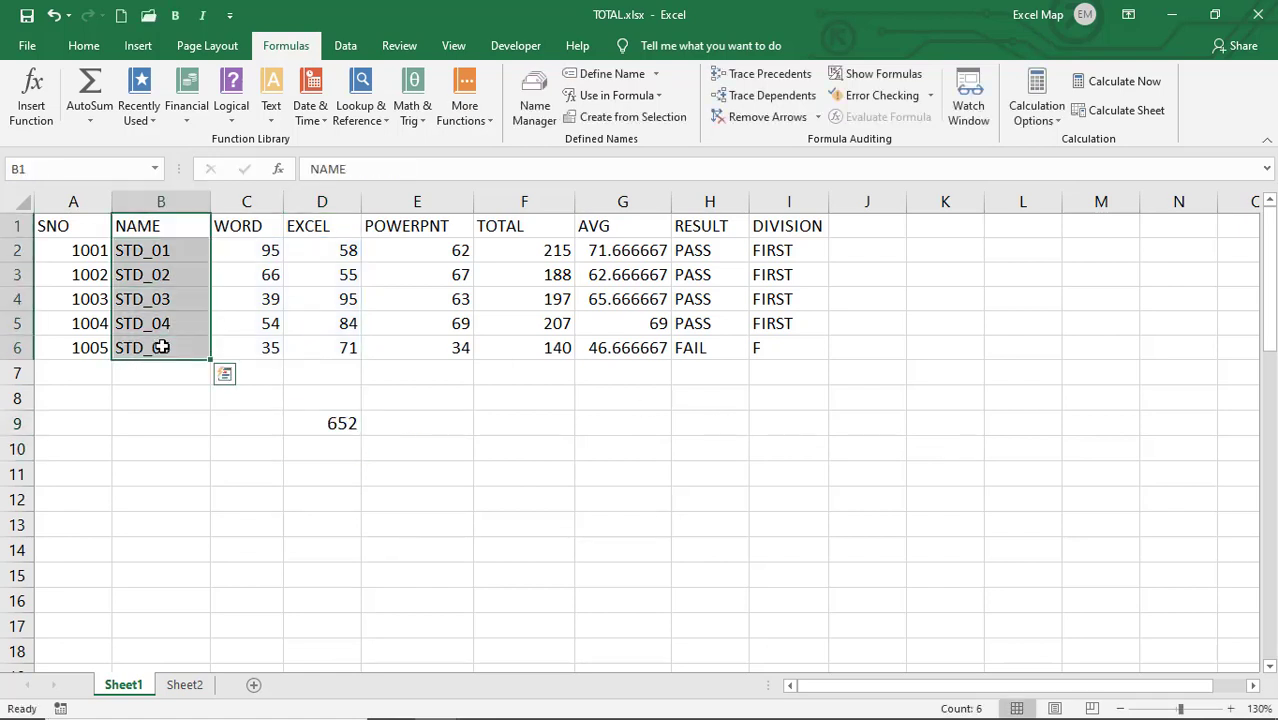
left_click(612, 74)
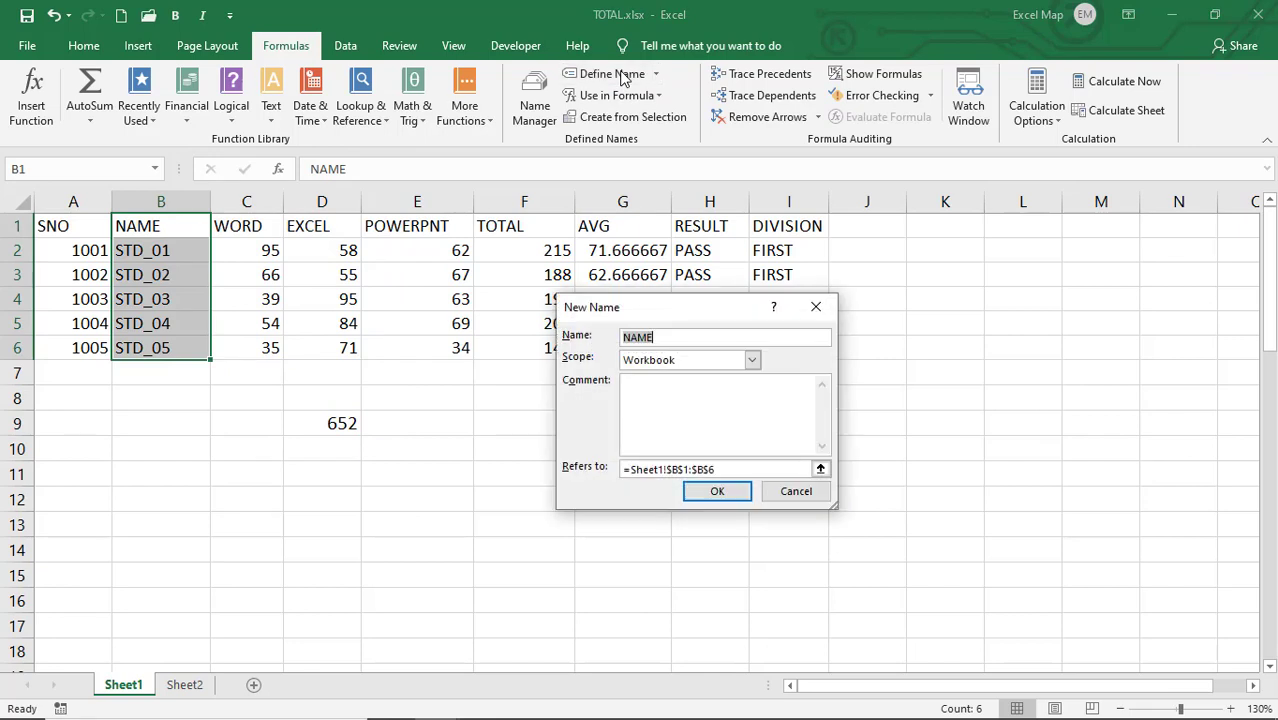
left_click(717, 491)
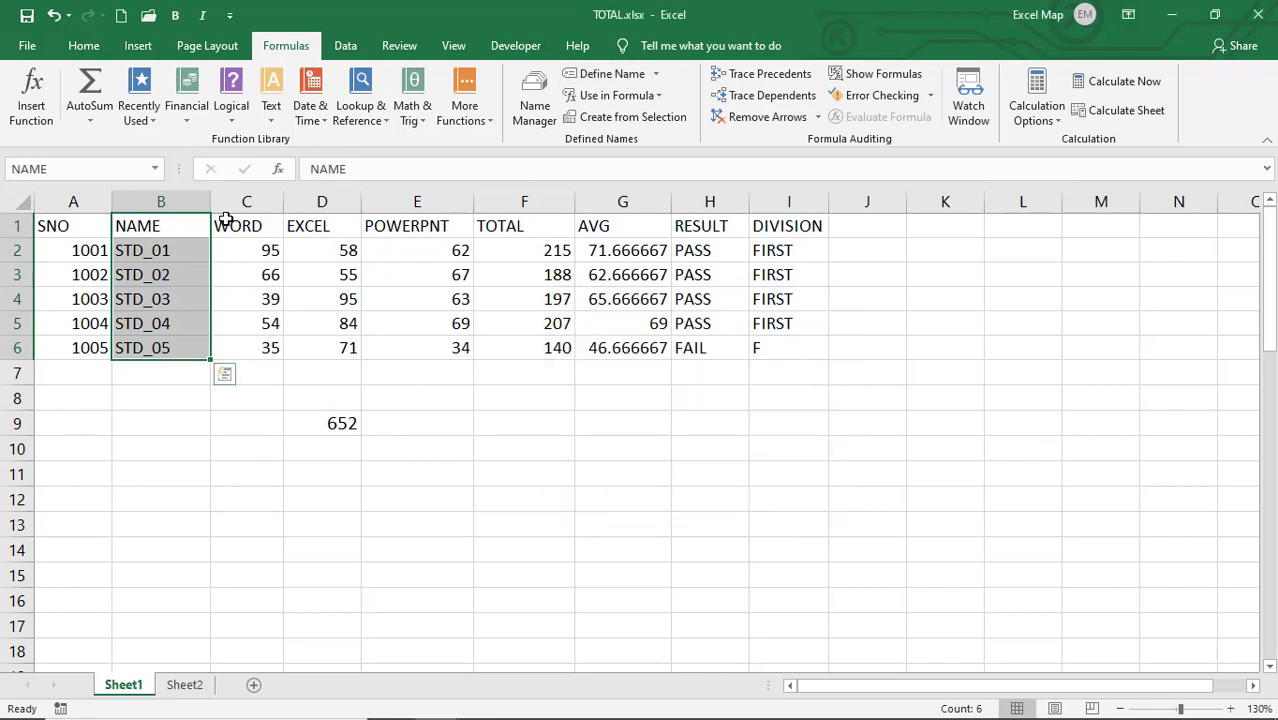
Jump to the named ranges EXCELMAP and AAA to check which cells each one covers
left_click(155, 169)
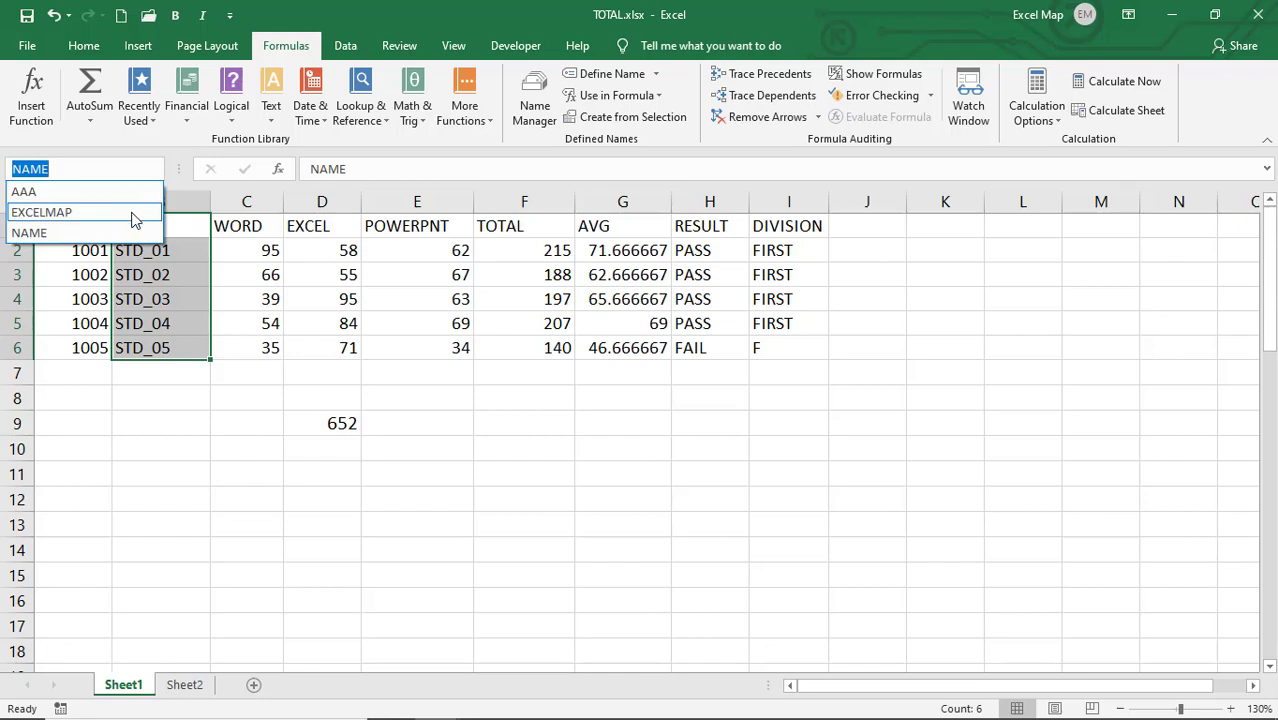
left_click(135, 213)
left_click(156, 170)
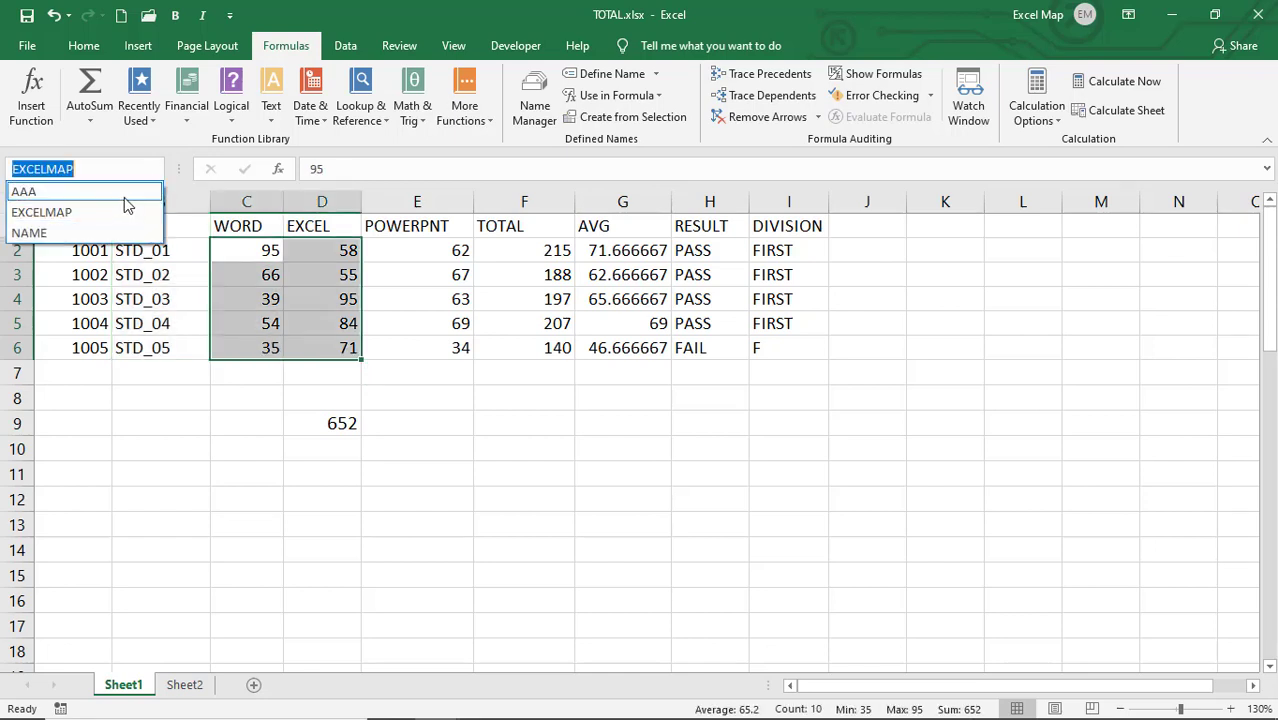
left_click(45, 191)
left_click(150, 422)
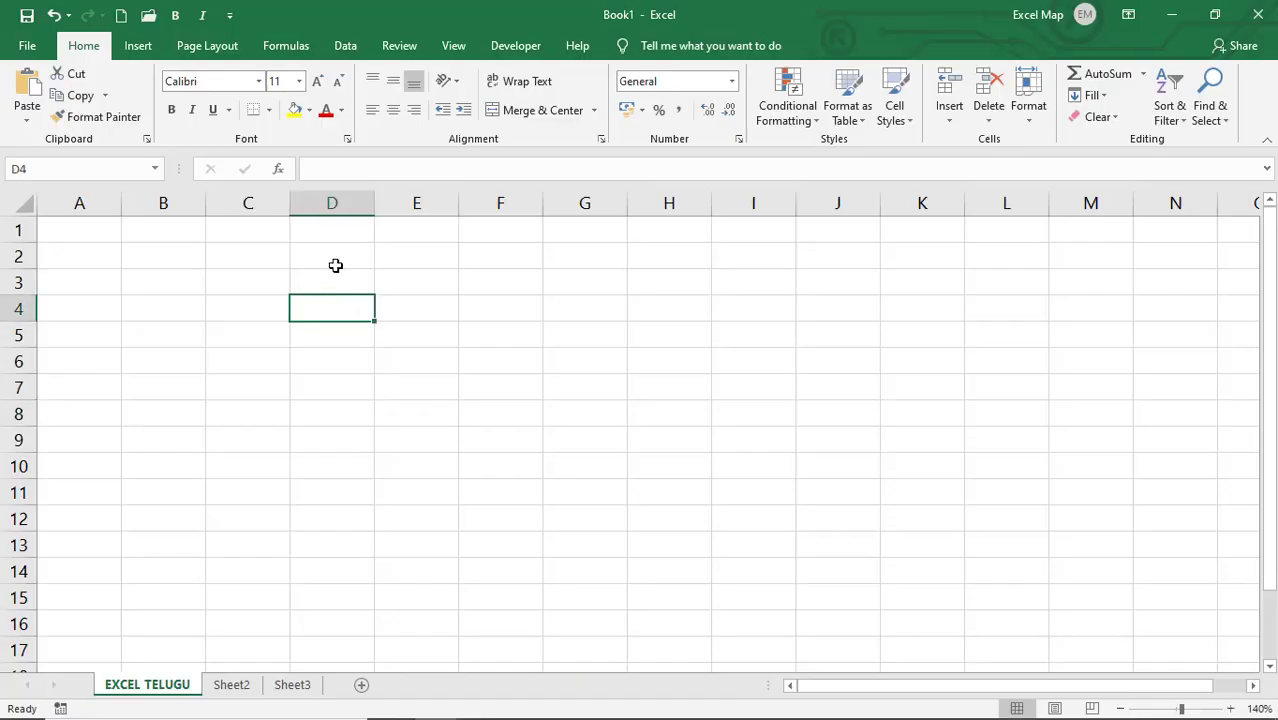
On Book1's EXCEL TELUGU sheet, fill D2:D13 with the months from JANUARY to DECEMBER and autofit column D
left_click(335, 264)
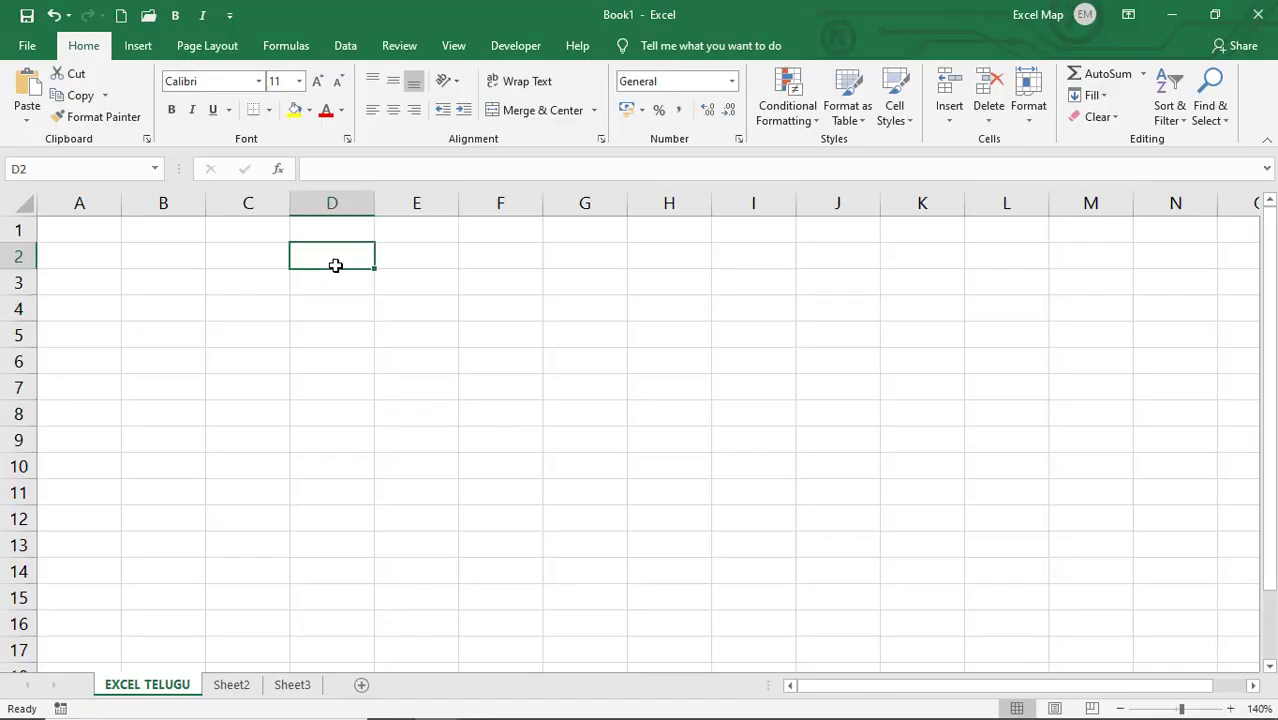
key("BackSpace")
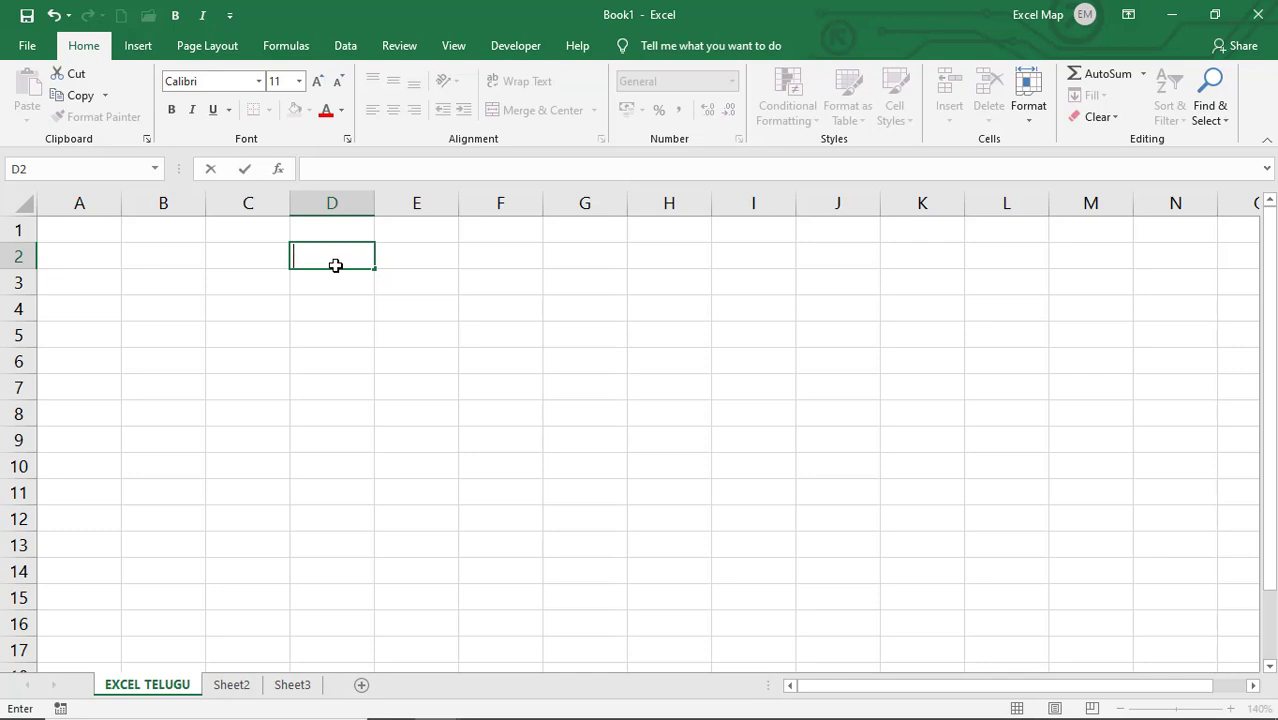
type("JANUARY")
key("Return")
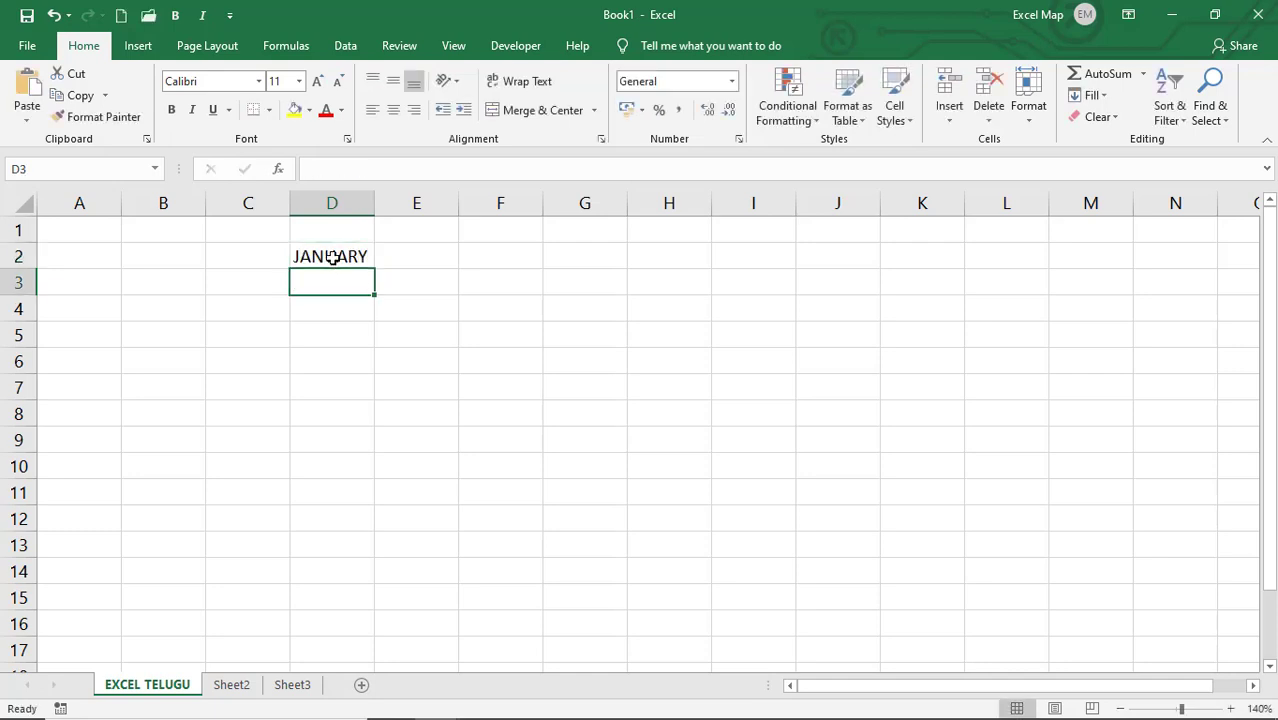
left_click(365, 258)
left_click_drag(365, 258, 362, 550)
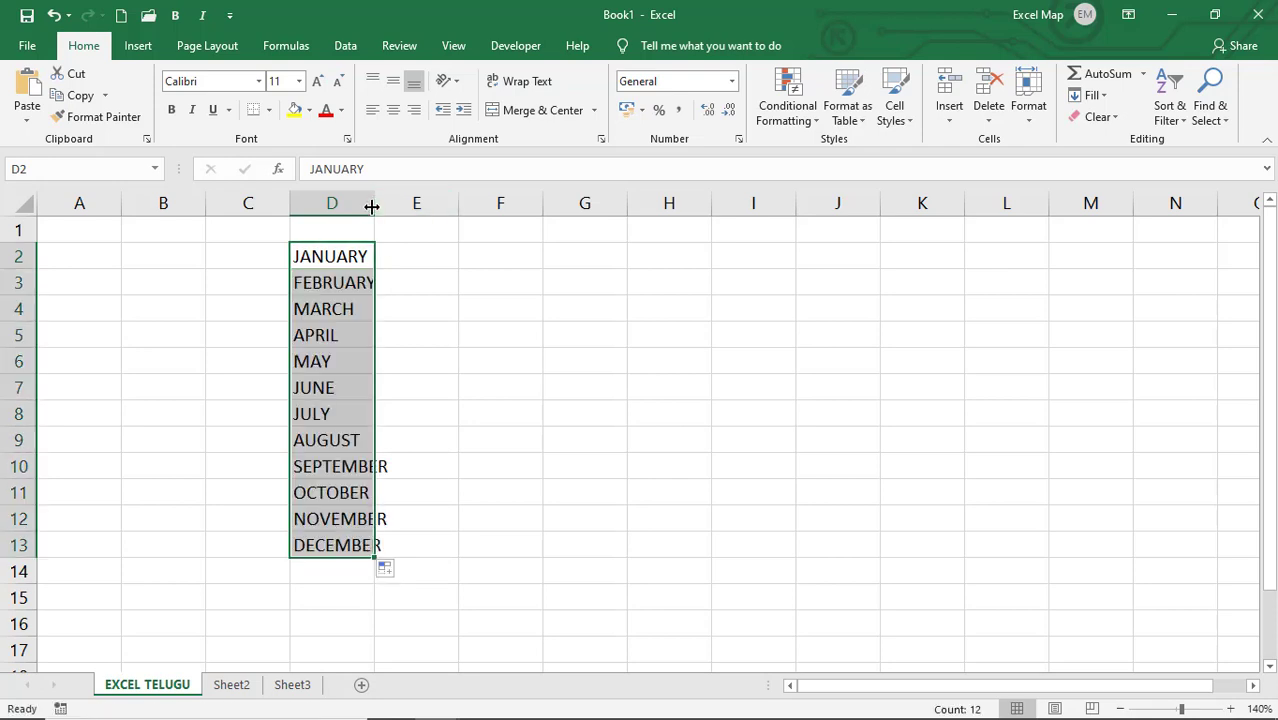
double_click(375, 203)
Add list data validation to cell F3, using the month names in D2:D13 as the source
left_click(512, 278)
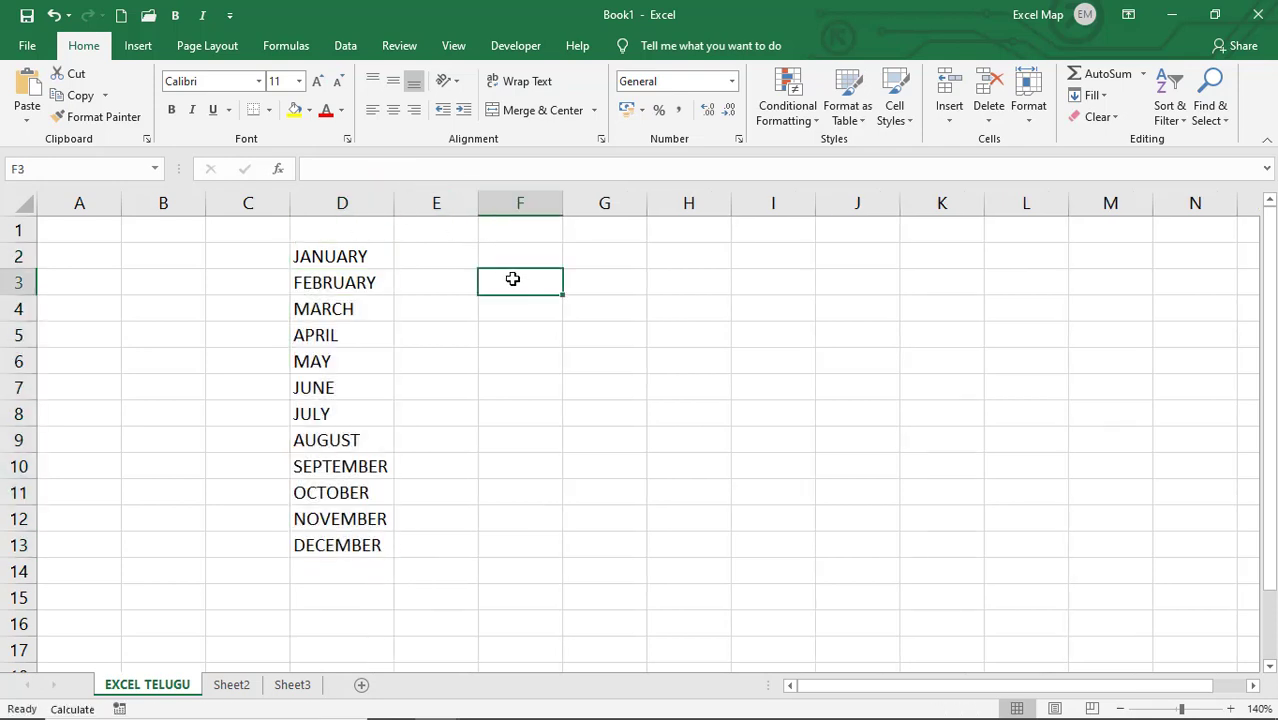
left_click(345, 45)
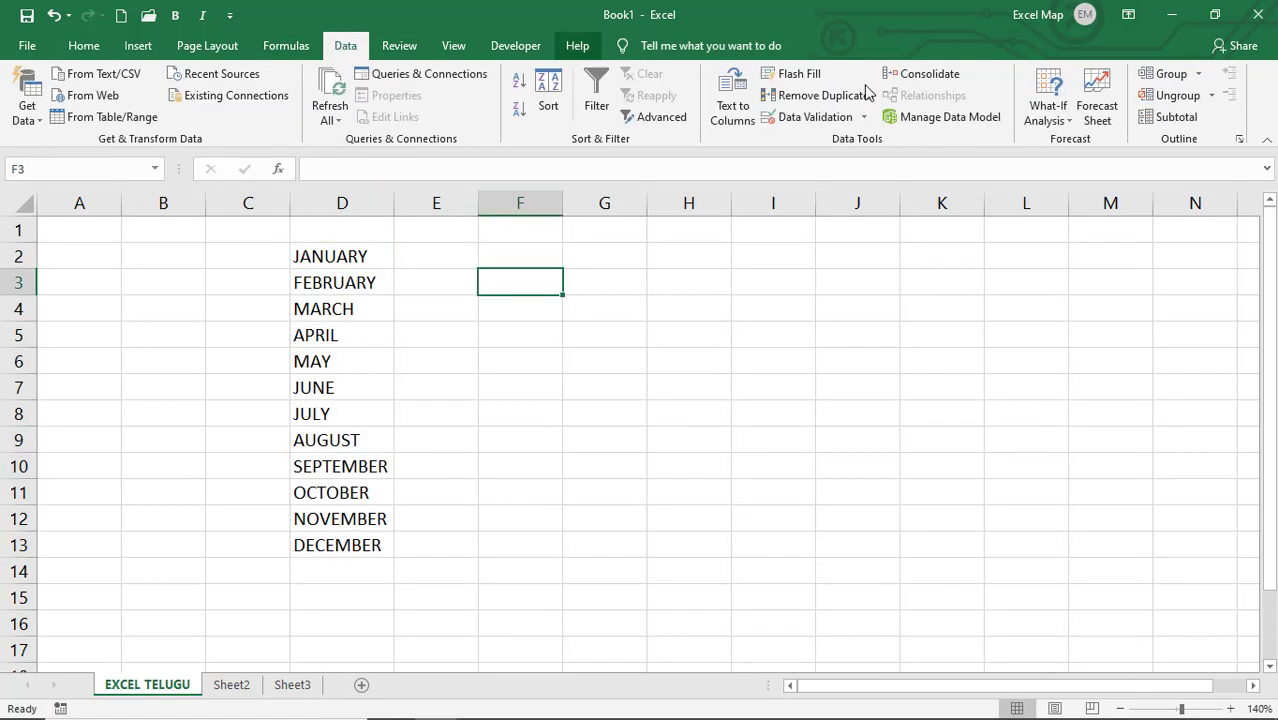
left_click(813, 117)
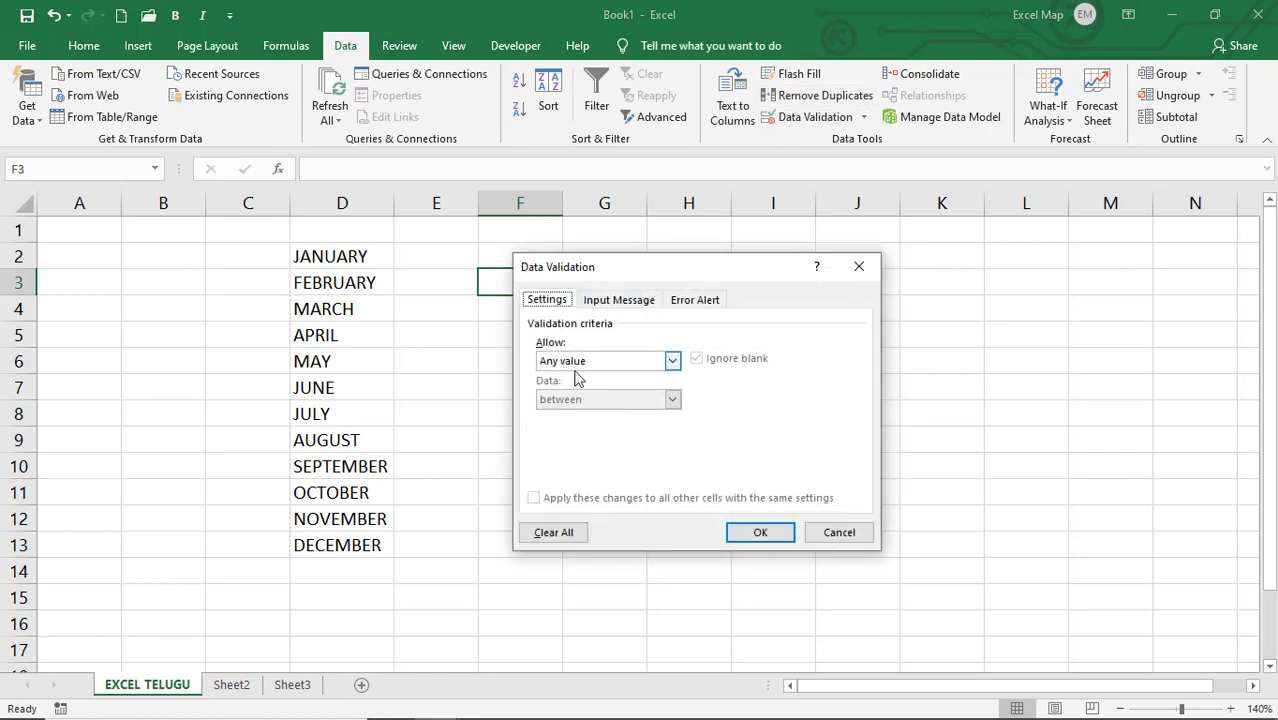
left_click(672, 360)
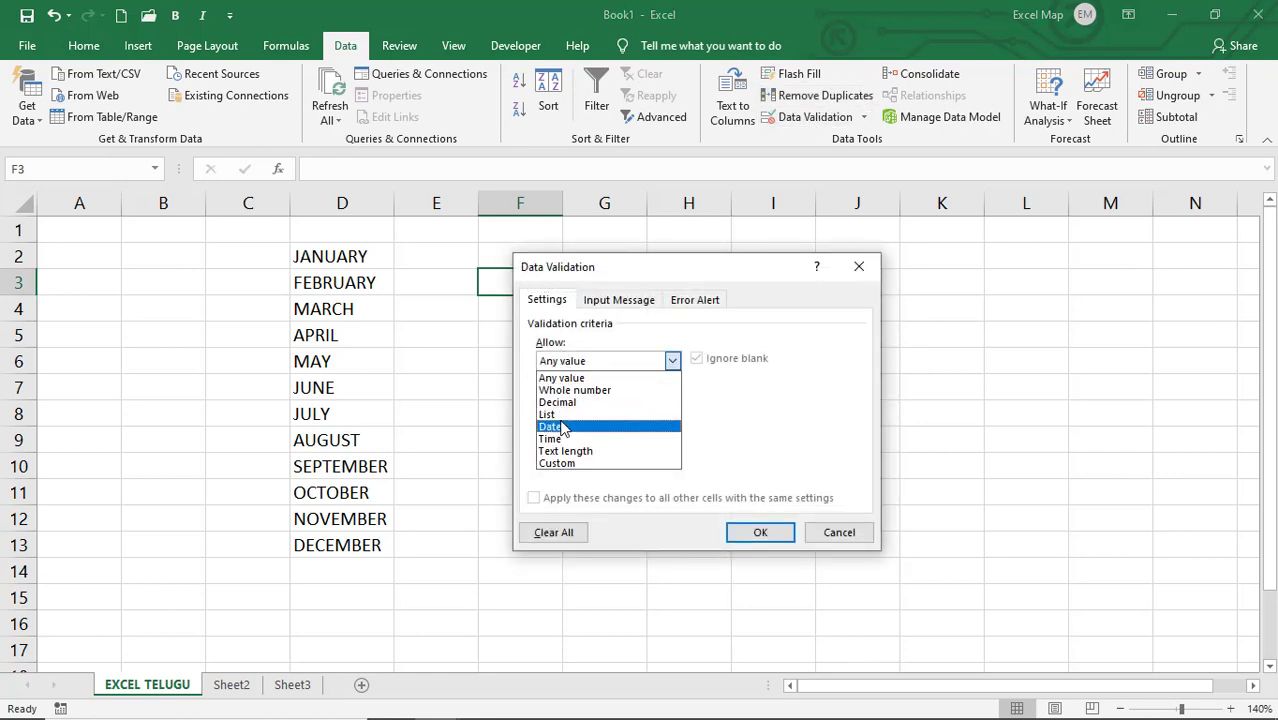
left_click(562, 414)
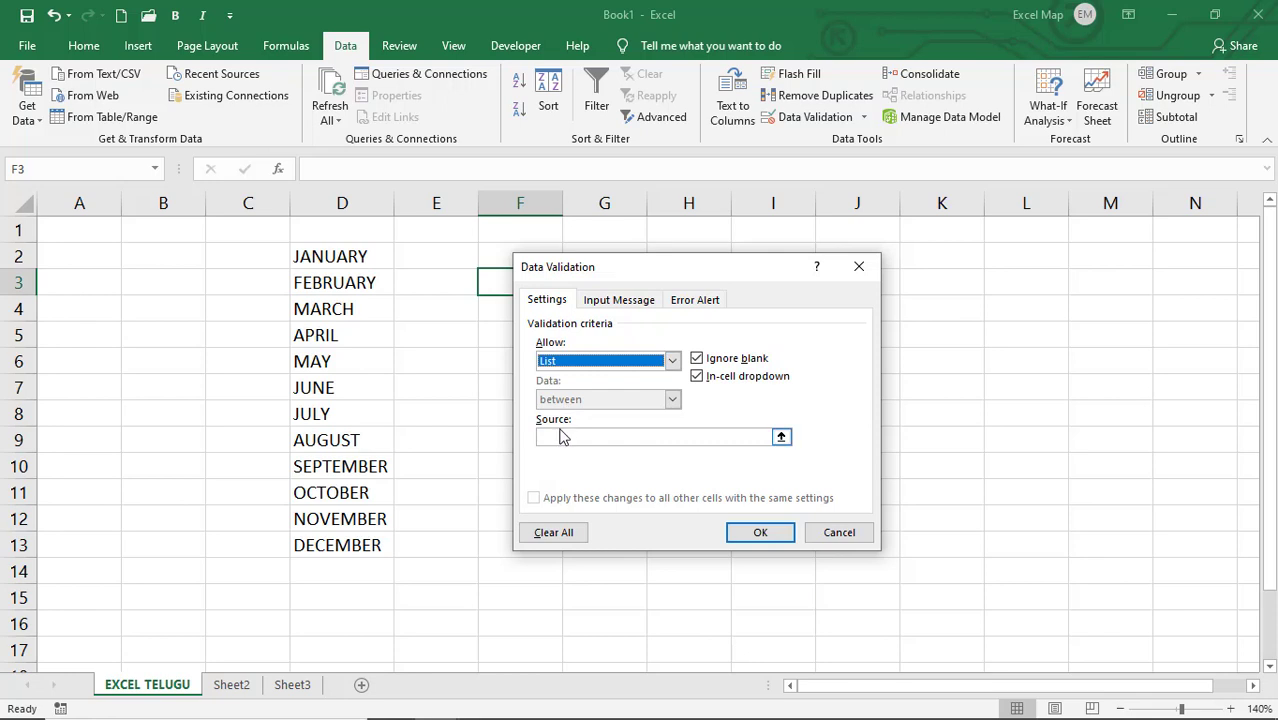
left_click(559, 436)
left_click_drag(371, 257, 370, 545)
left_click(772, 534)
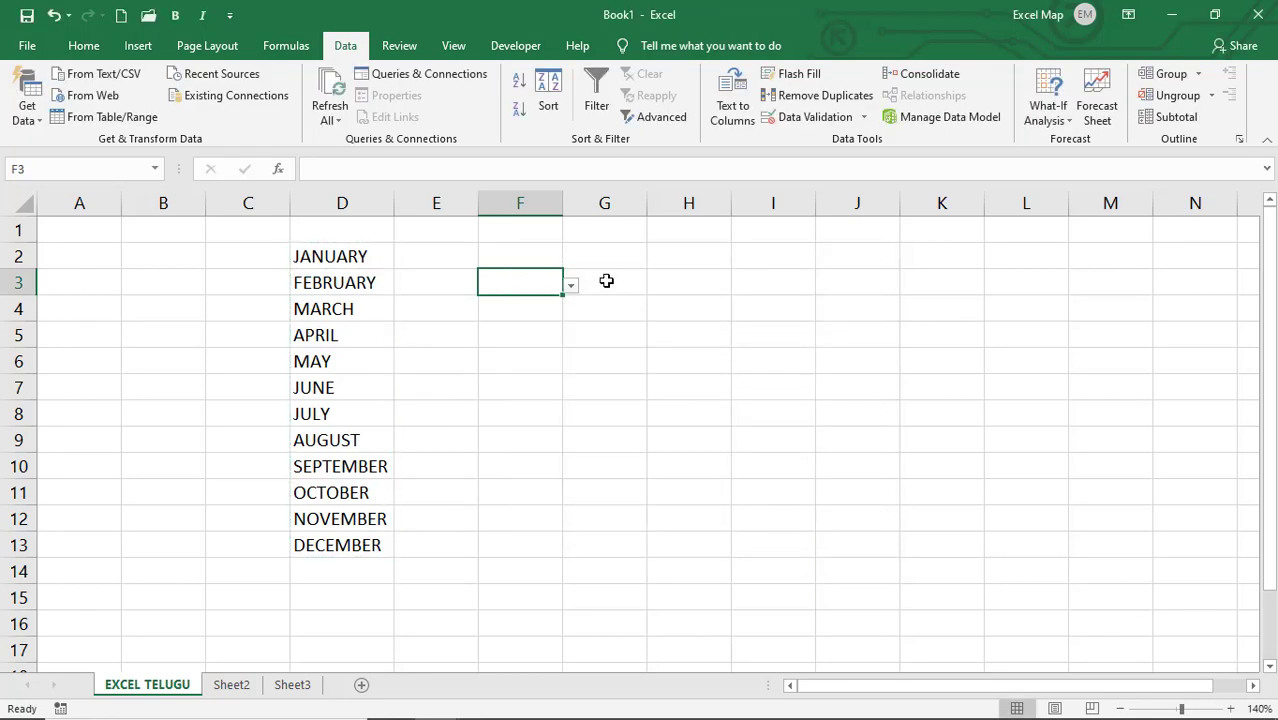
Widen column F and choose SEPTEMBER from the drop-down list in cell F3
left_click_drag(566, 216, 603, 207)
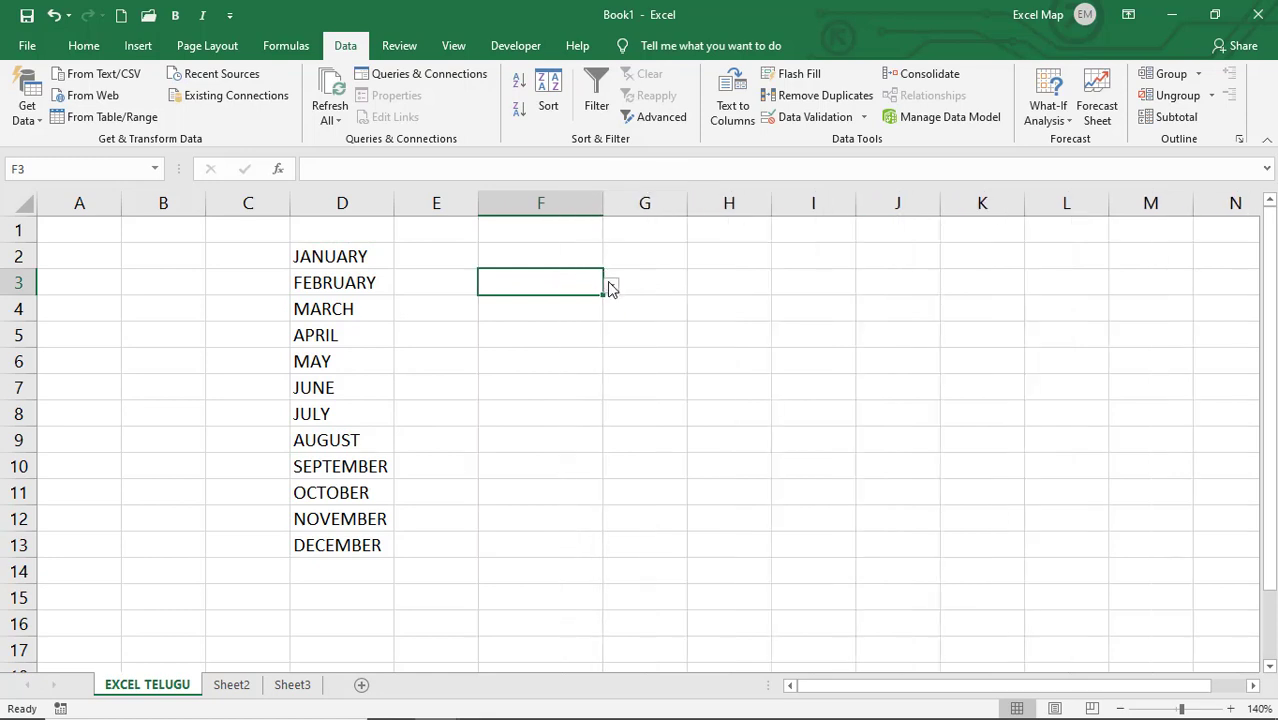
left_click(570, 338)
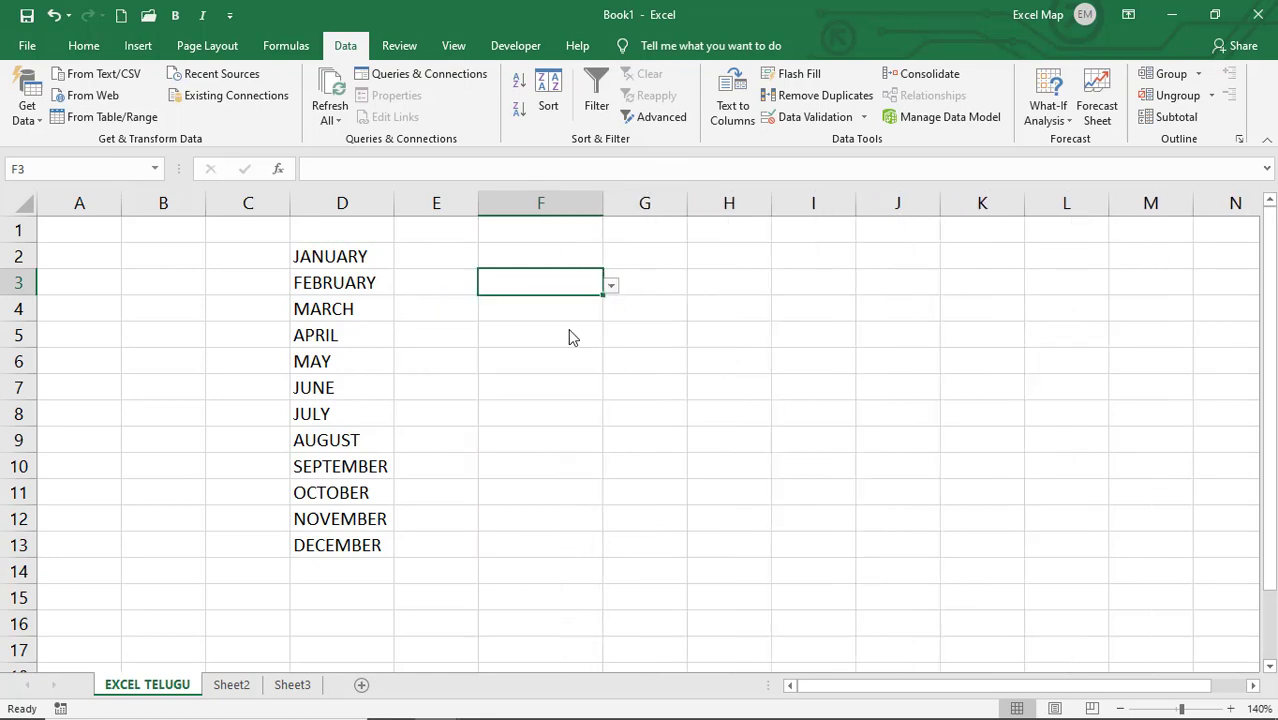
left_click(611, 287)
left_click(556, 406)
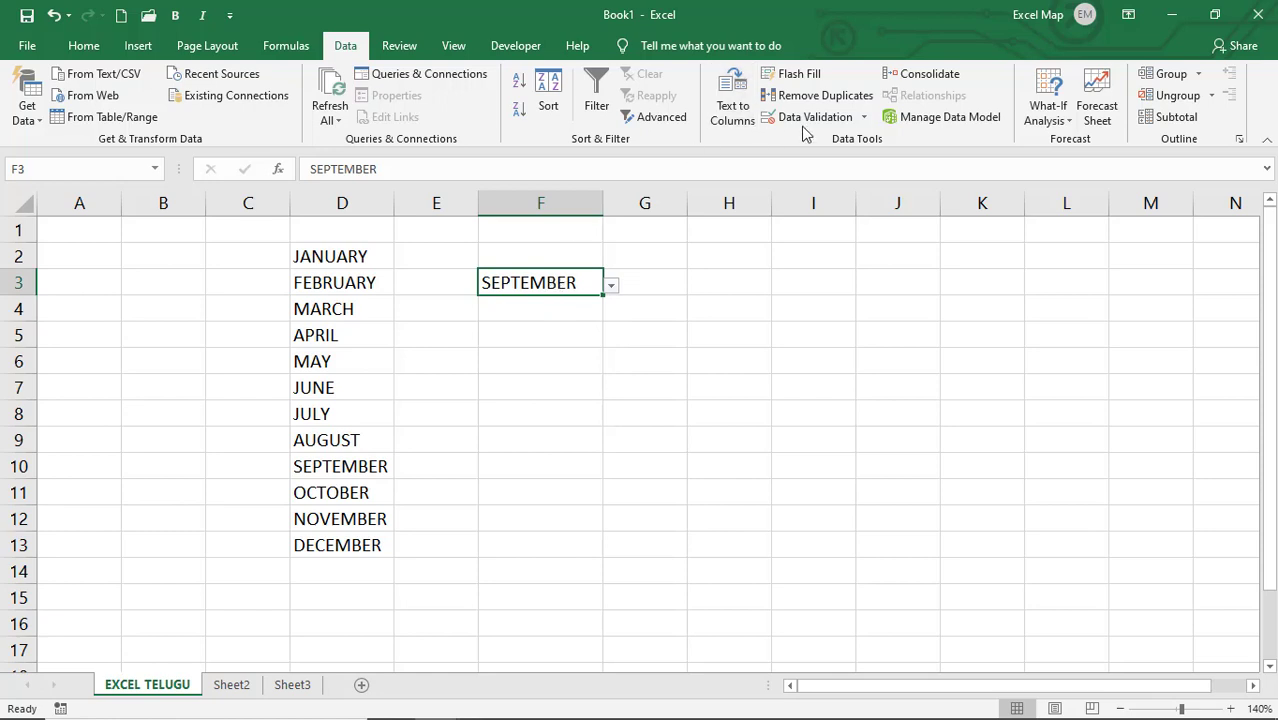
Reapply F3's list validation with the source =$D$2:$D$13 and choose NOVEMBER from its drop-down list
key("alt+a")
key("v")
key("v")
left_click(557, 362)
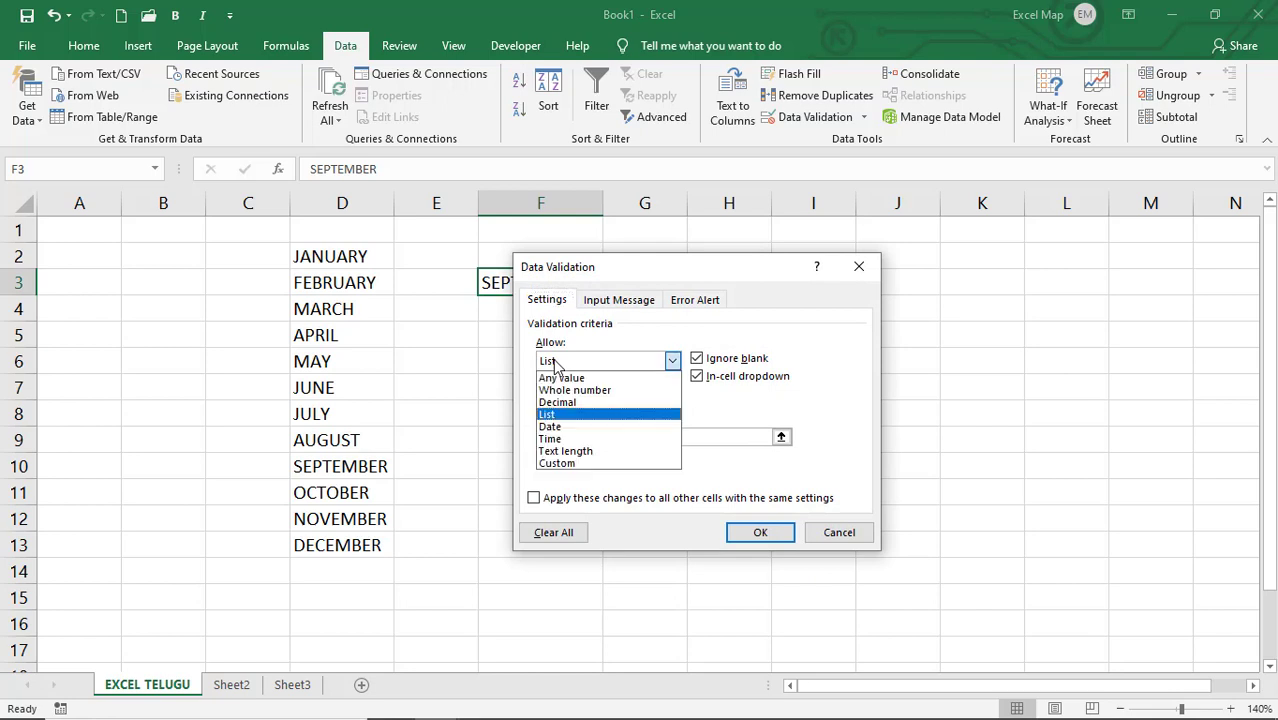
left_click(557, 414)
left_click(624, 440)
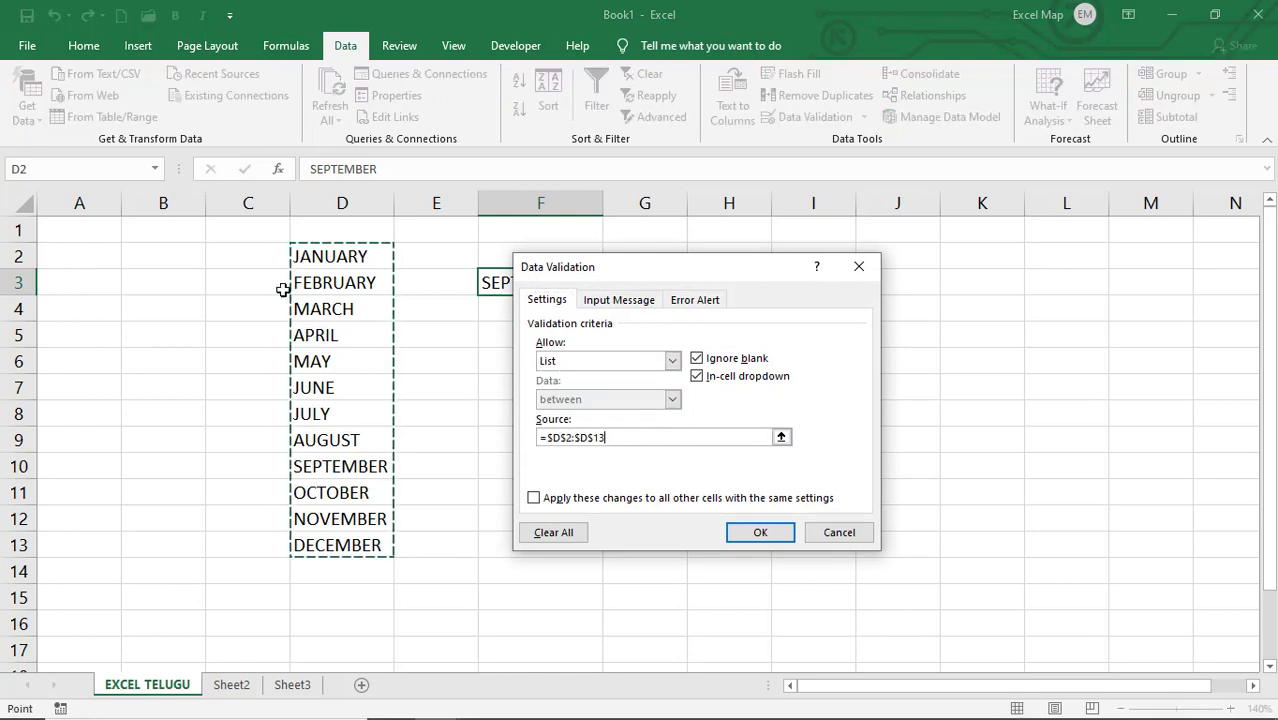
left_click(760, 532)
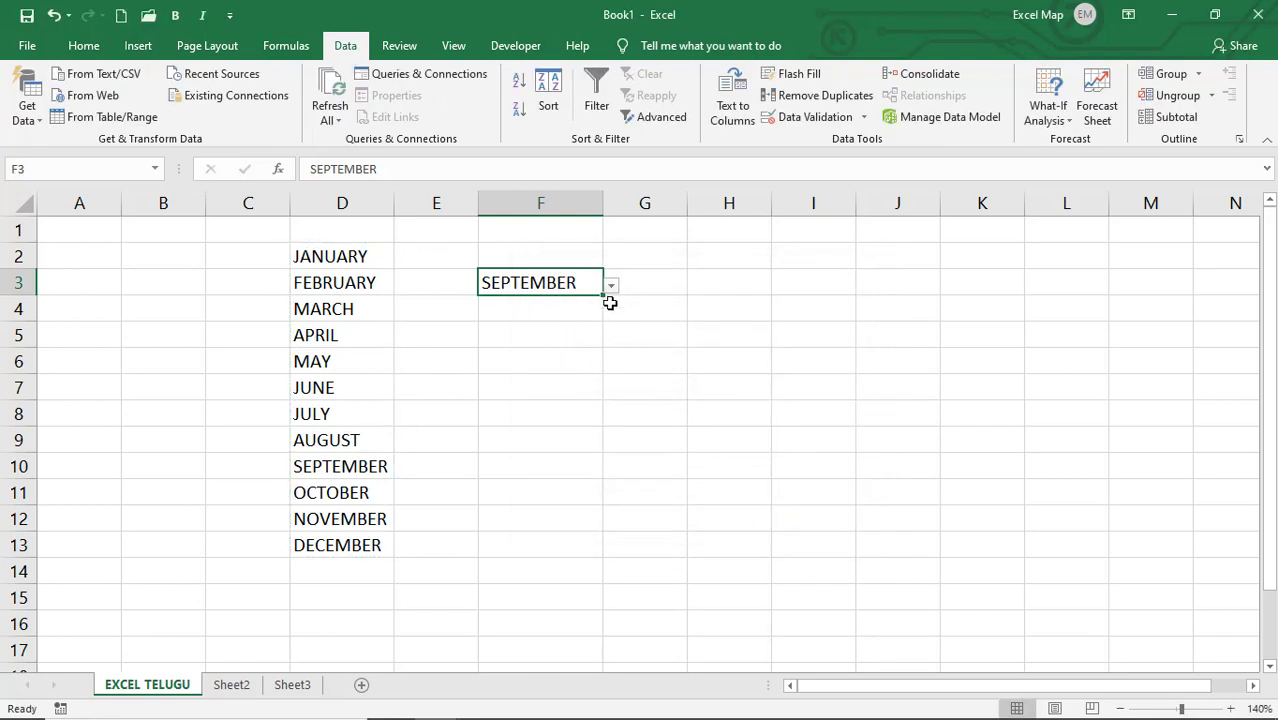
left_click(609, 289)
left_click(524, 406)
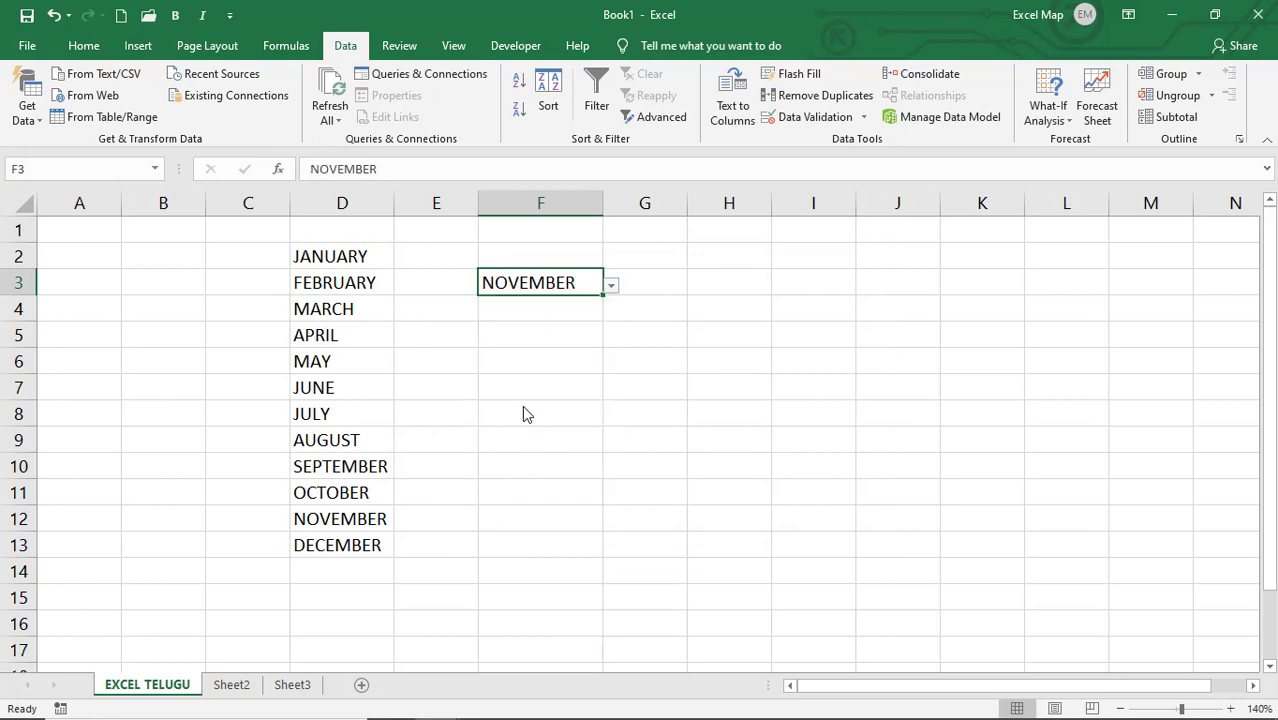